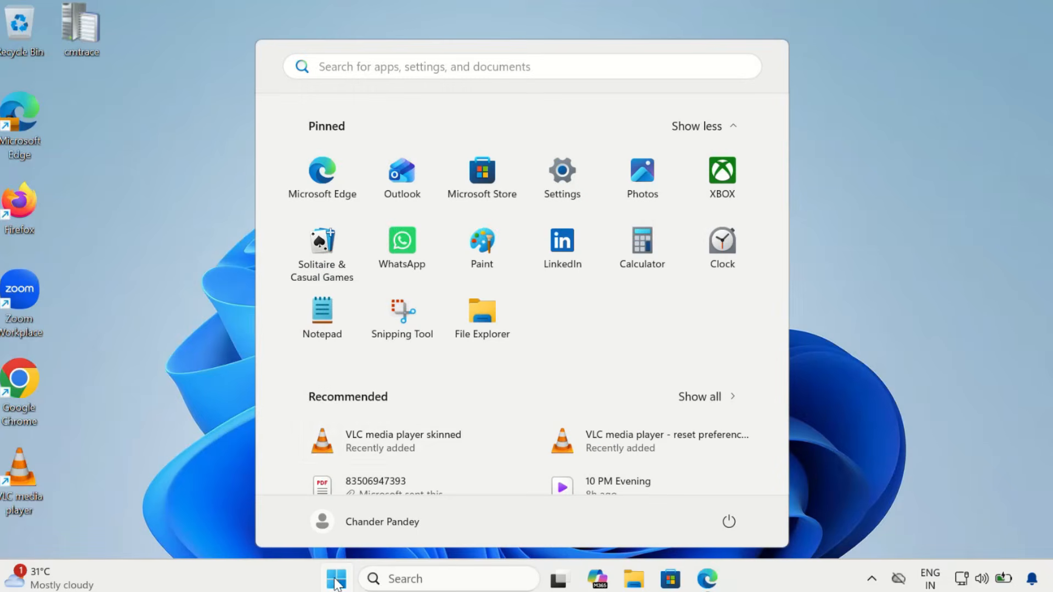
- Open the Remote Desktop page in the Windows system settings
left_click(559, 184)
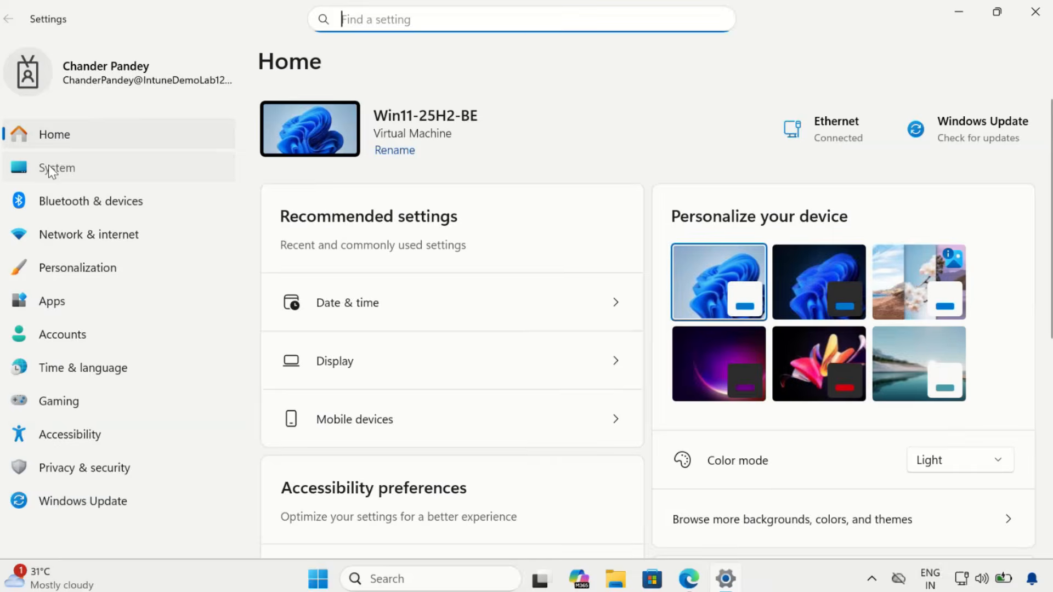
left_click(48, 168)
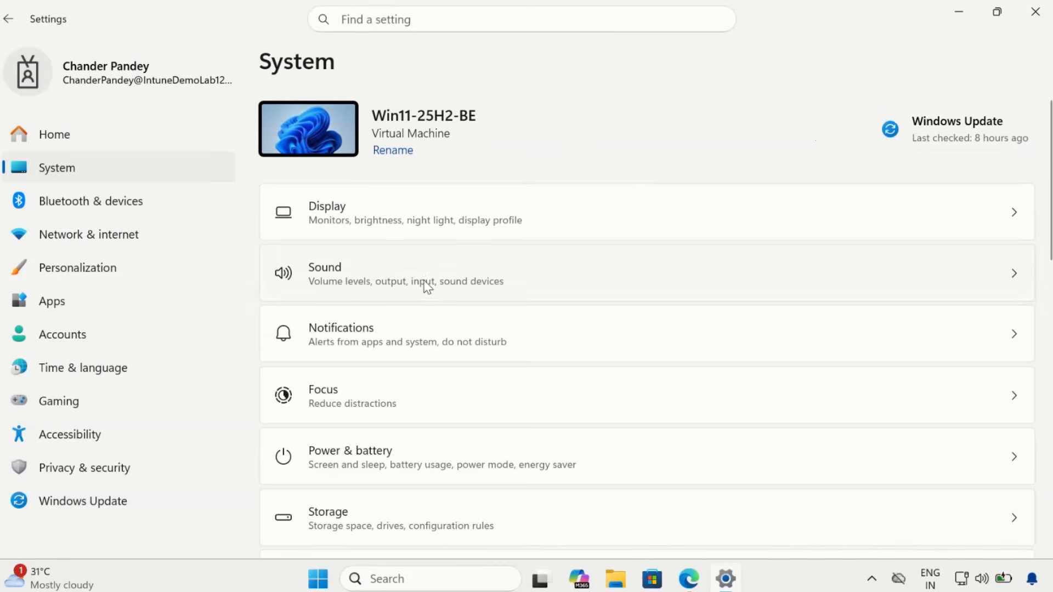
scroll(449, 343, "down", 4)
scroll(450, 343, "down", 5)
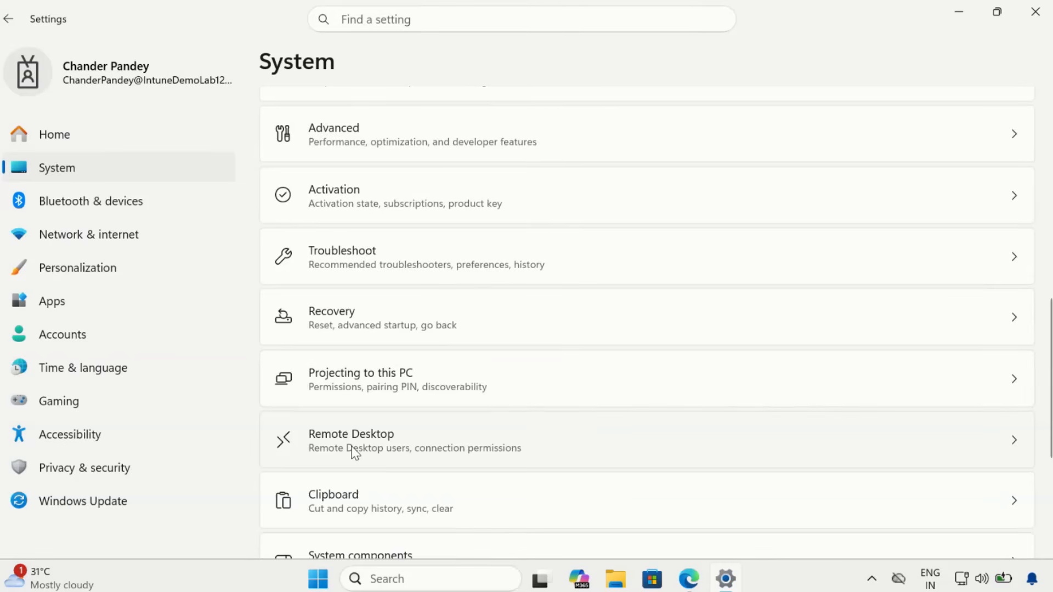
left_click(352, 453)
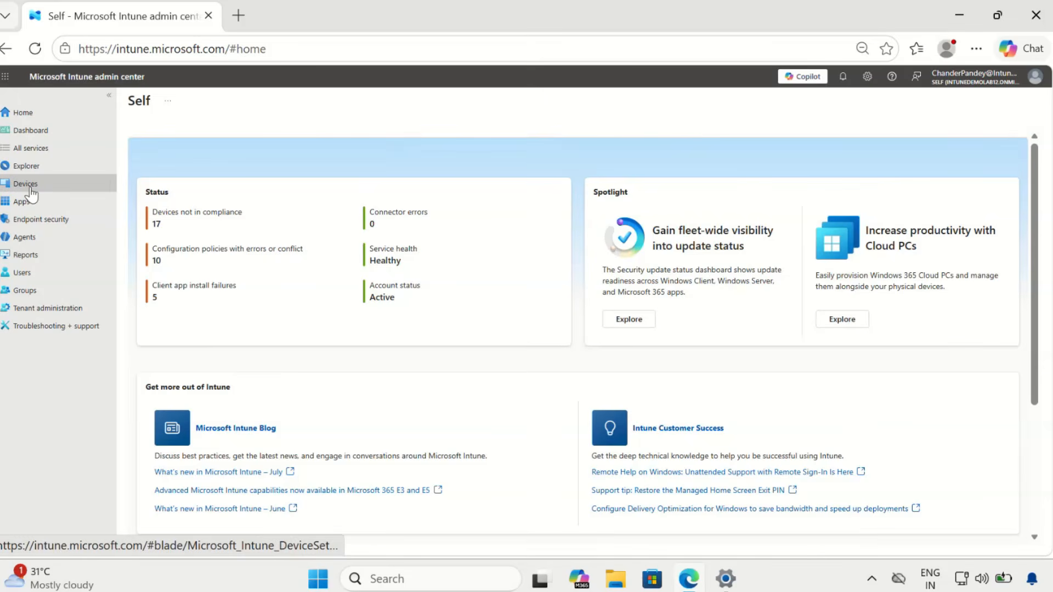
- Switch to the Microsoft Intune admin center in Edge and open the configuration policies for Windows devices
left_click(30, 189)
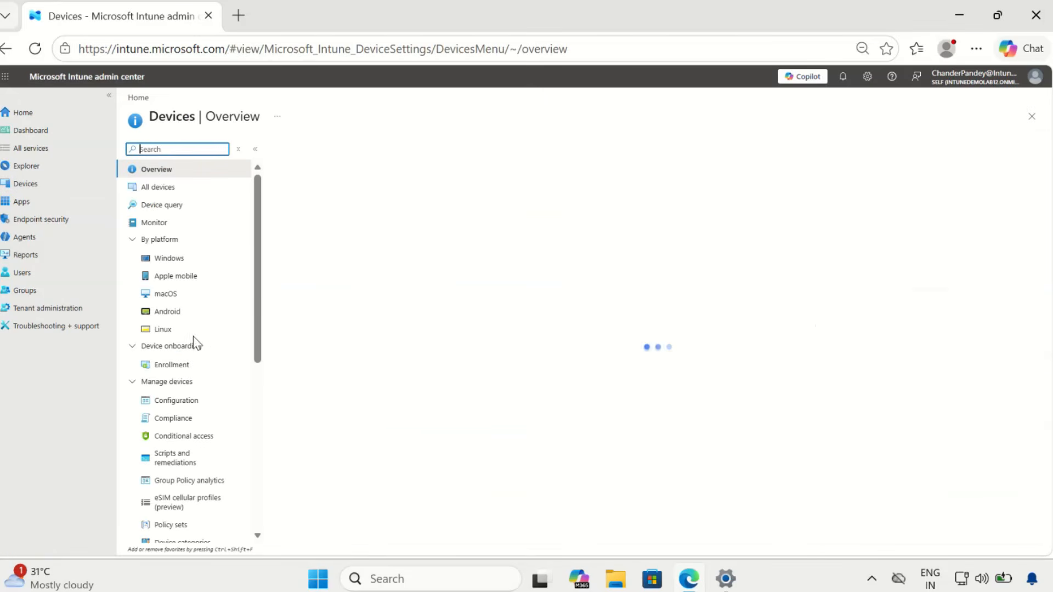
left_click(147, 255)
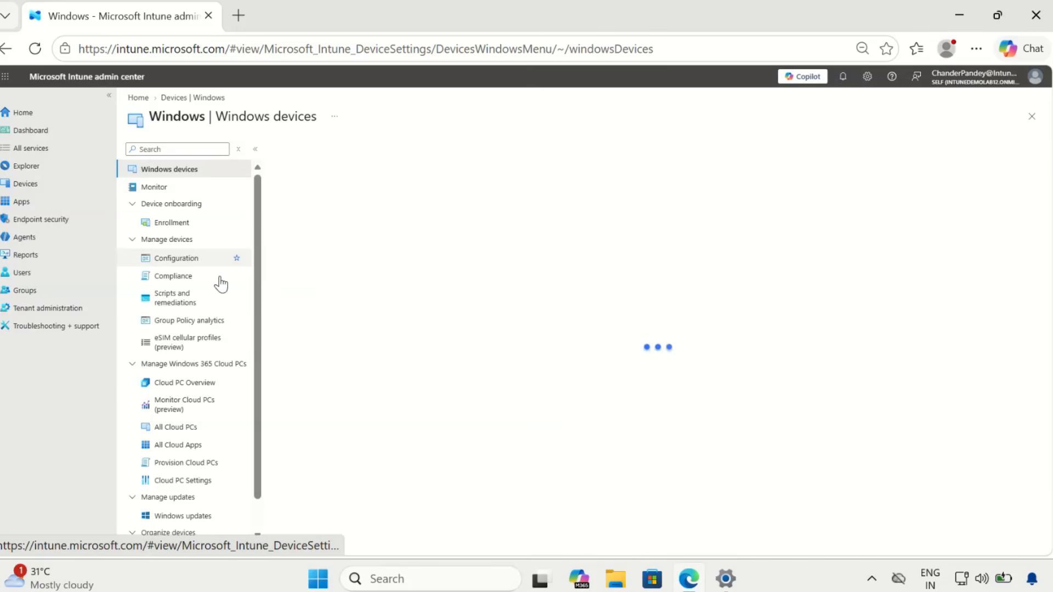
left_click(176, 261)
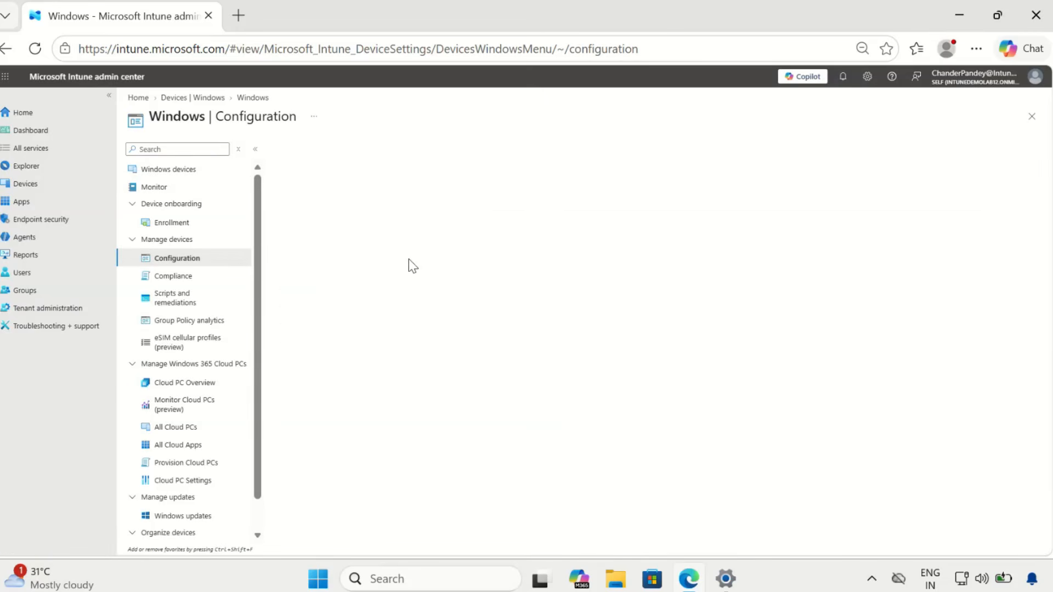
- Start a new configuration policy for platform Windows 10 and later with the profile type Settings catalog
left_click(301, 200)
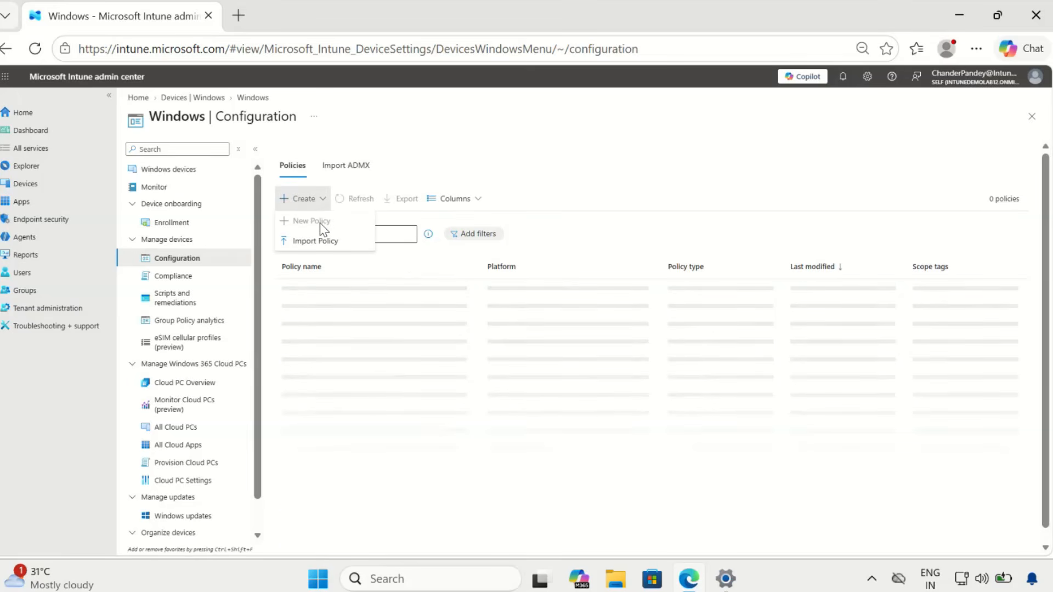
left_click(320, 222)
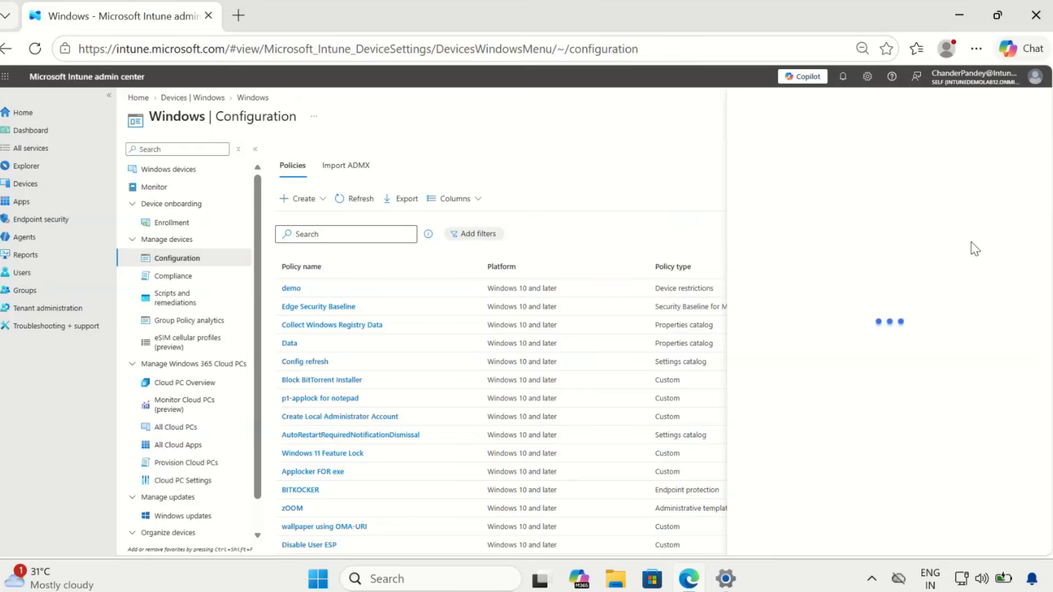
left_click(811, 154)
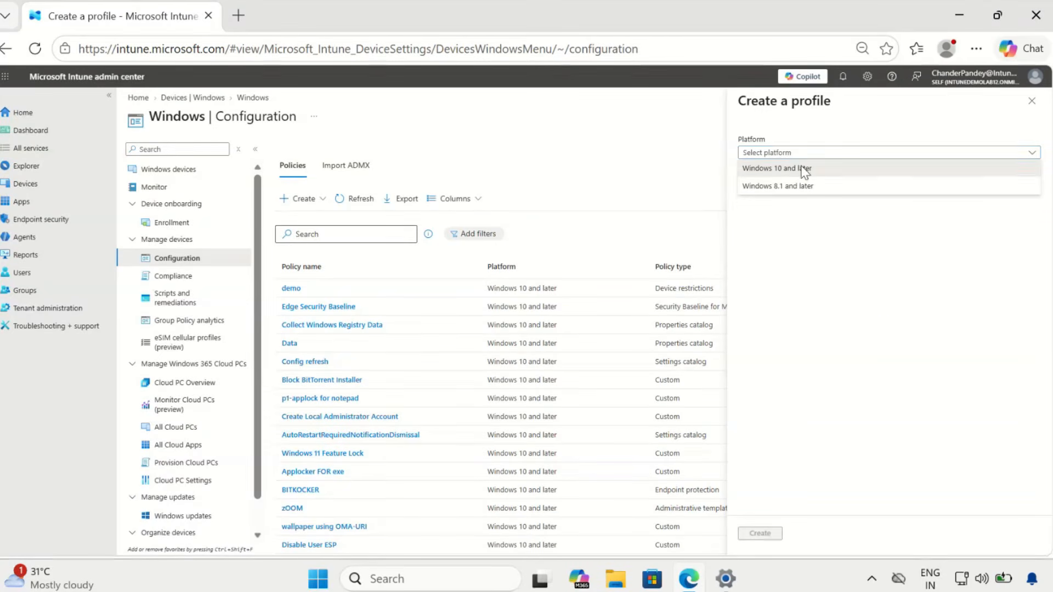
left_click(803, 170)
left_click(801, 187)
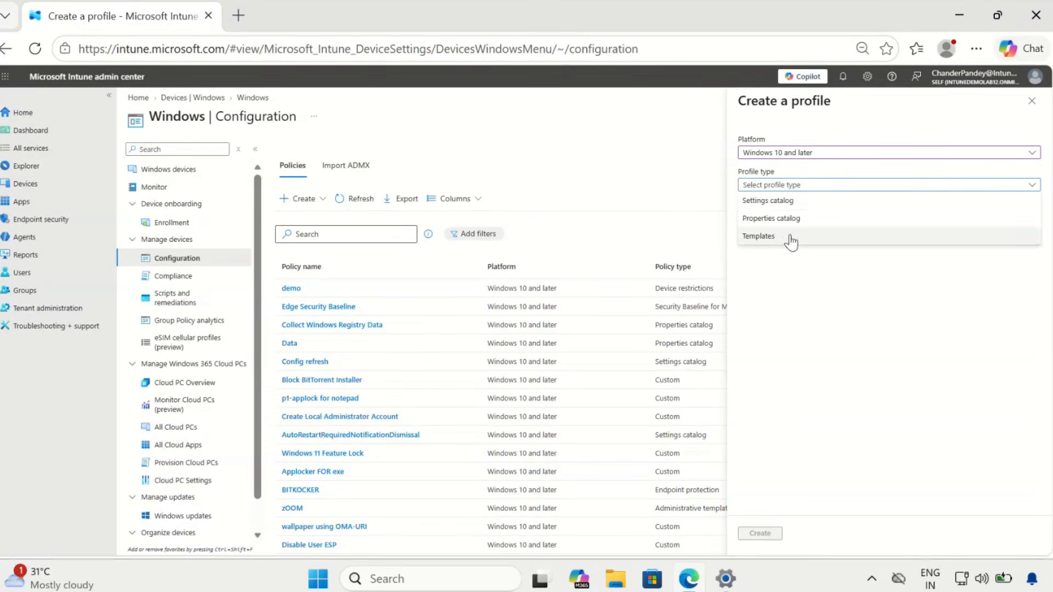
left_click(782, 201)
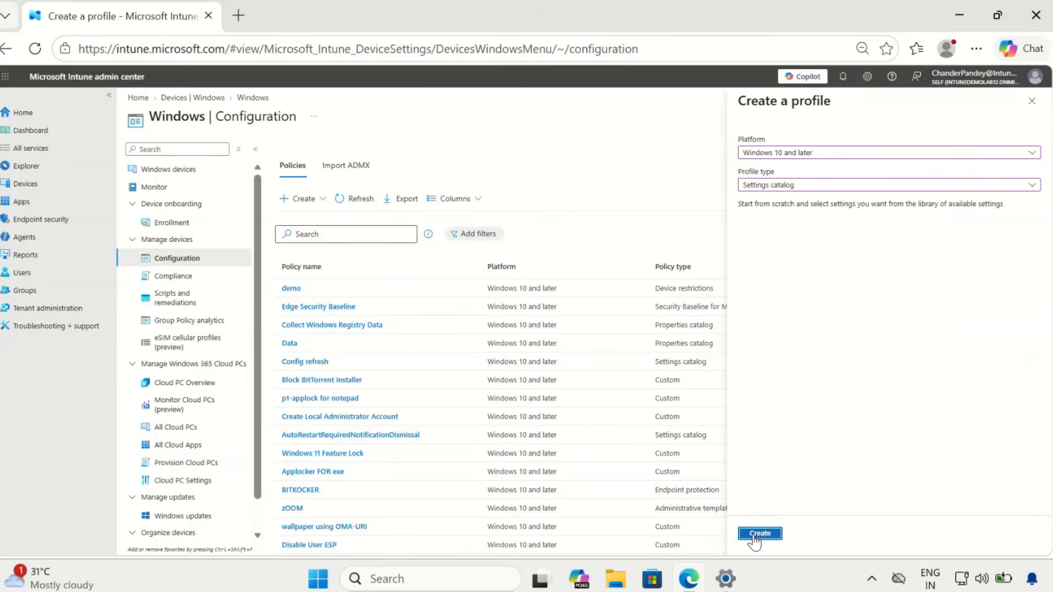
left_click(754, 536)
- Enter "Enabled Remote Desktop" as the profile's name and description and continue to the configuration settings
left_click(329, 182)
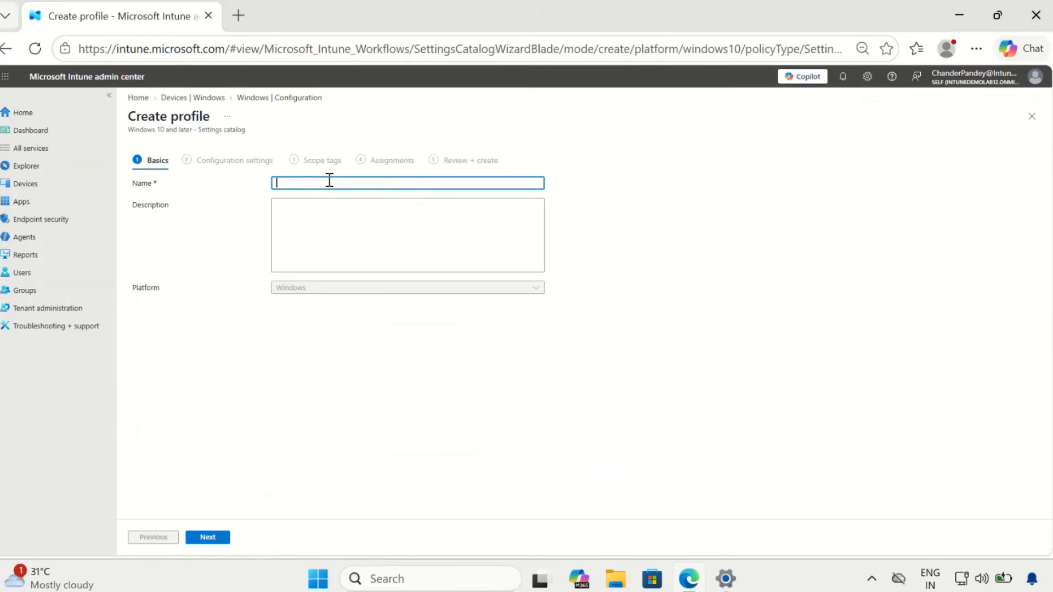
type("Enabled Remote Desktop")
left_click(378, 231)
type("Enabled Remote Desktop")
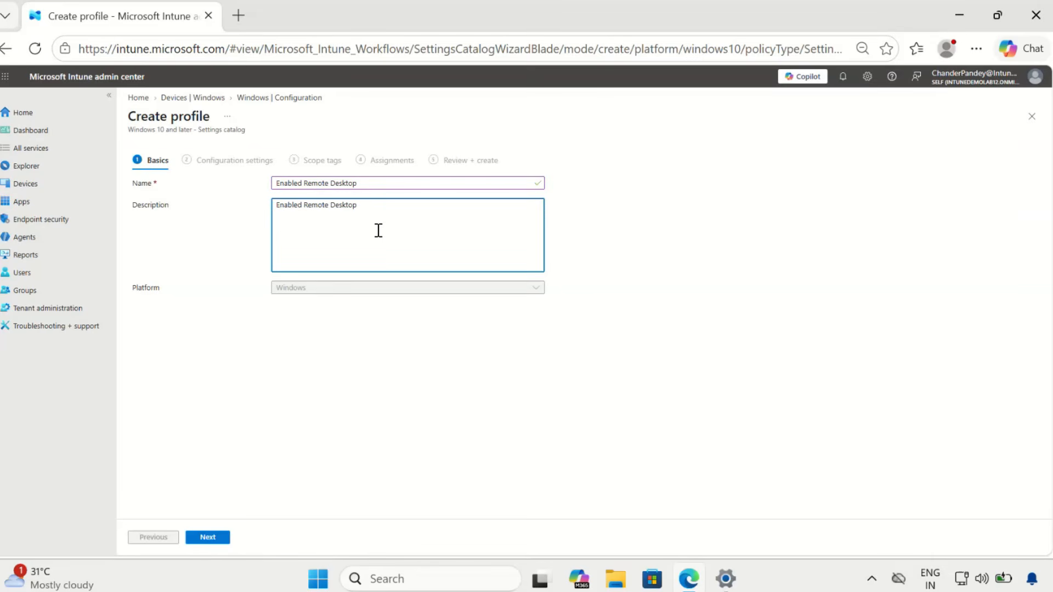
left_click(222, 538)
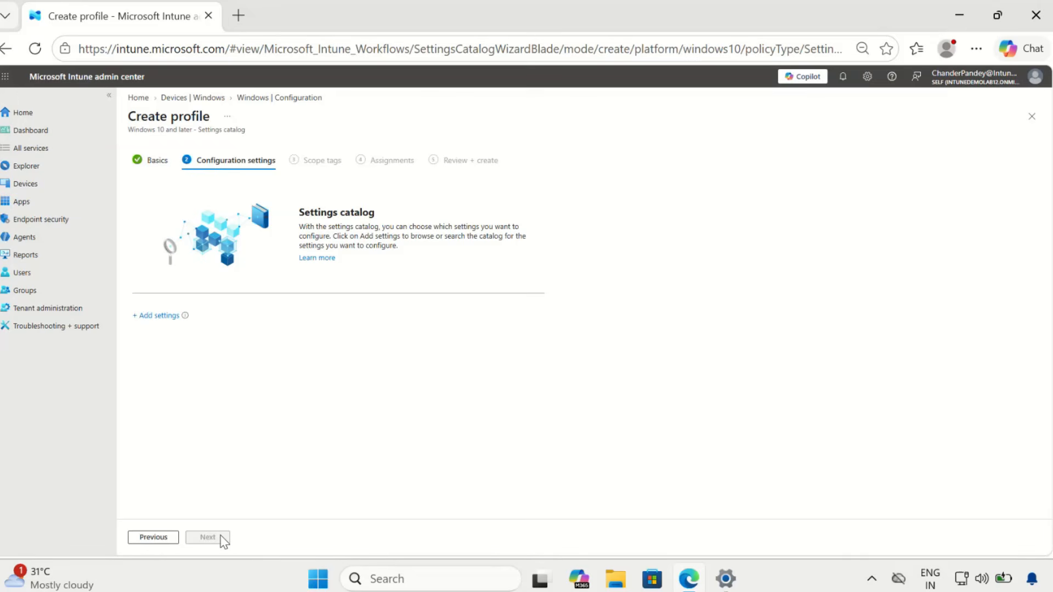
- Add "Allow users to connect remotely by using Remote Desktop Services" from the Remote Desktop Session Host Connections category to the profile
left_click(159, 317)
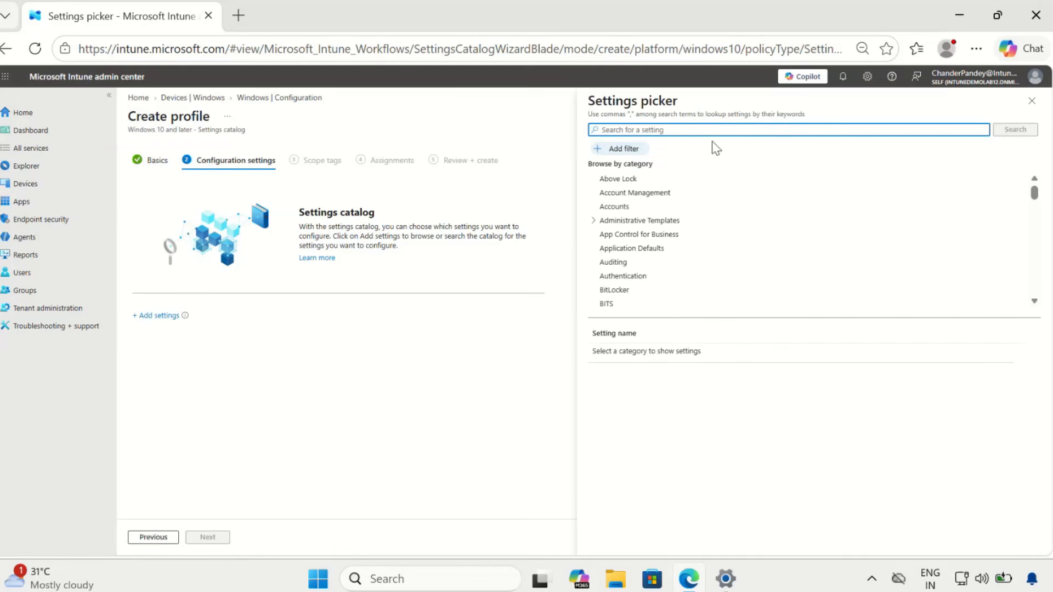
type("Remote Desktop")
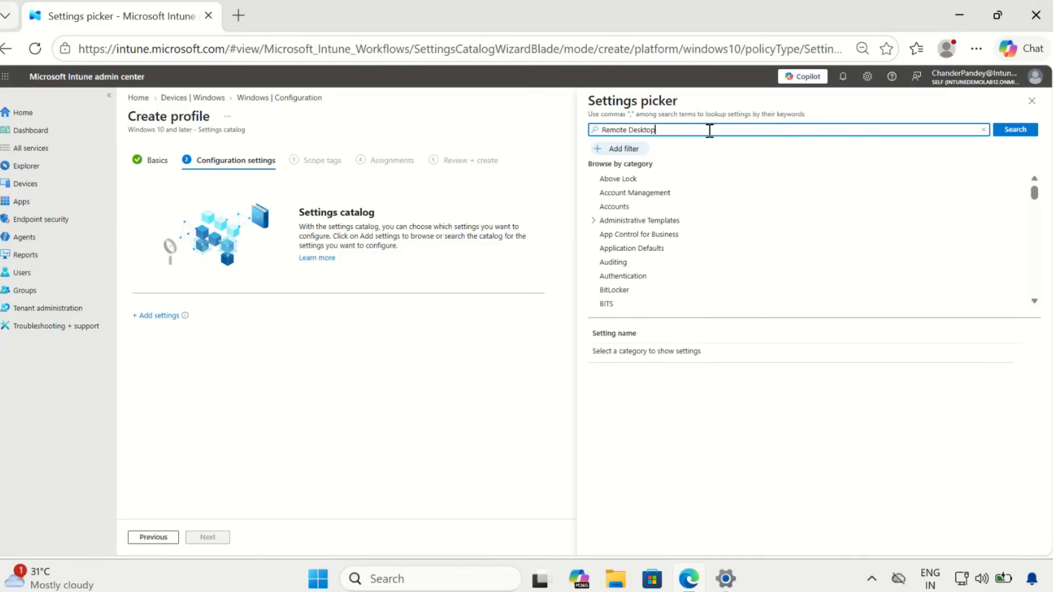
left_click(1013, 131)
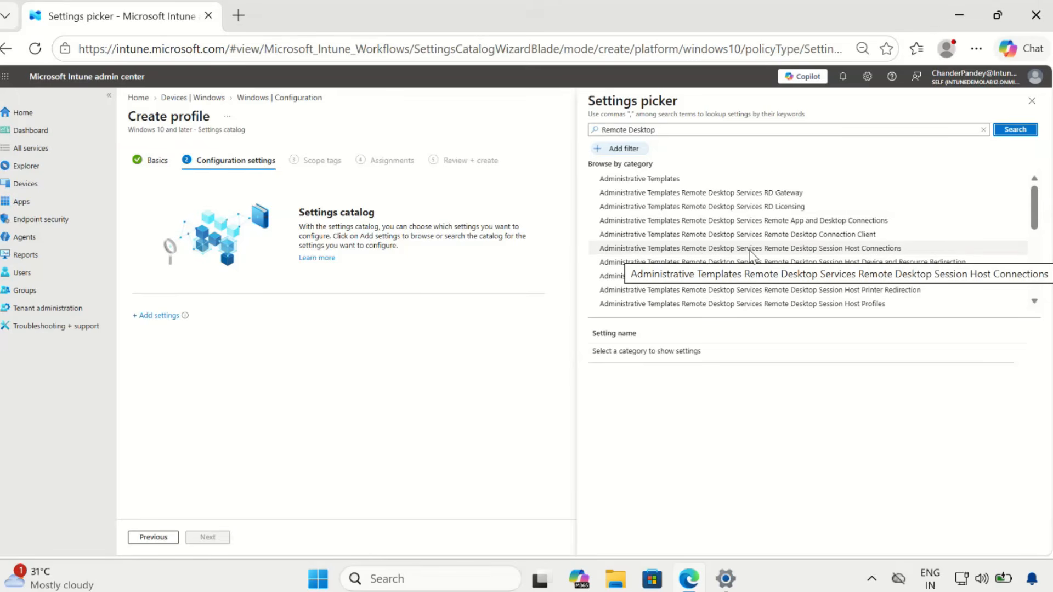
left_click(876, 251)
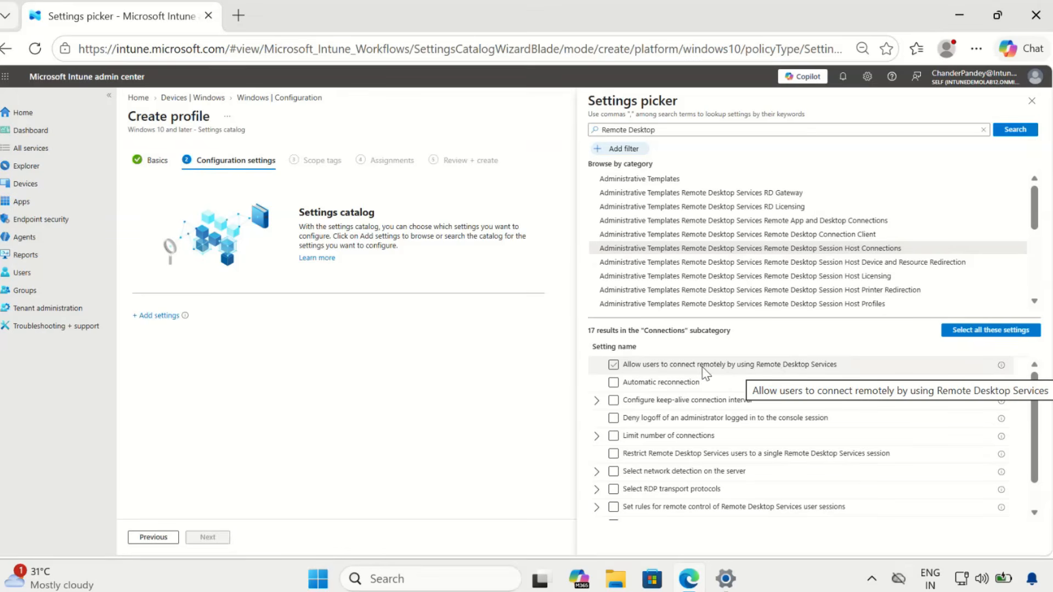
left_click(613, 365)
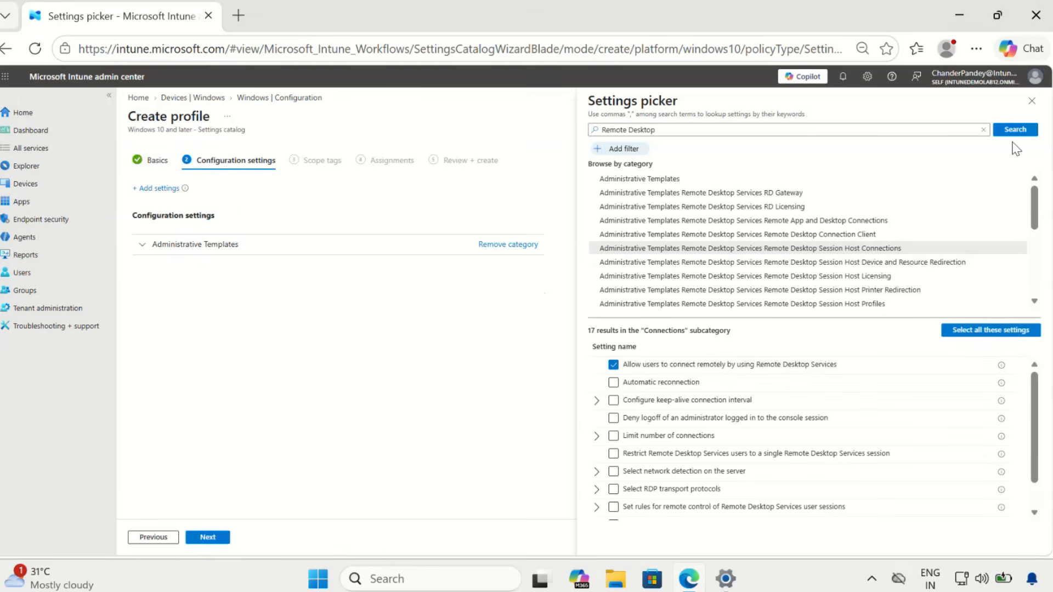
left_click(1032, 102)
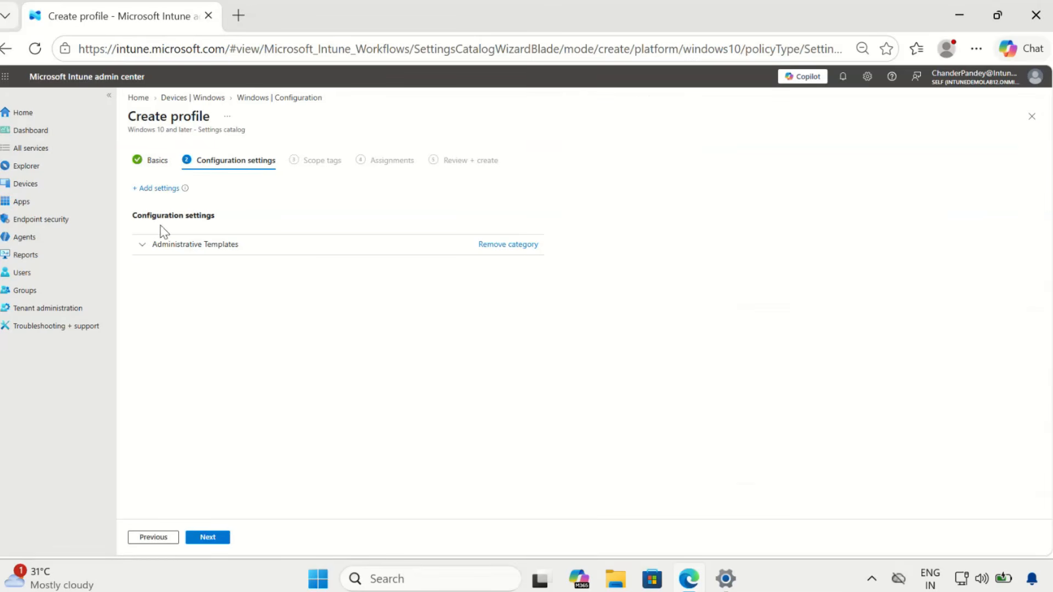
- Enable the added remote connection setting and create the policy without selecting any groups
left_click(143, 245)
left_click(303, 351)
left_click(212, 539)
left_click(213, 539)
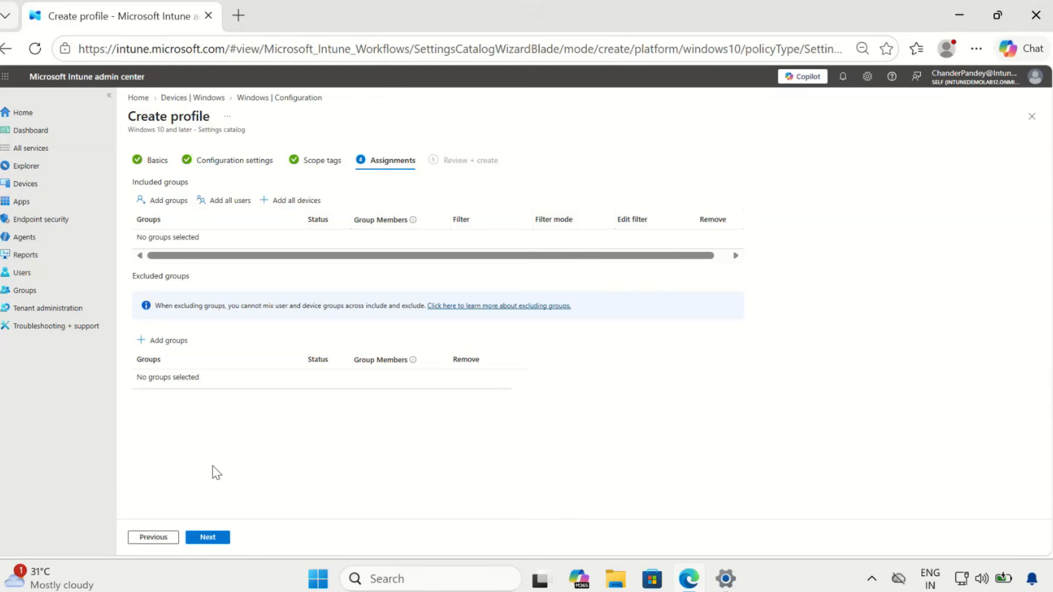
left_click(204, 539)
left_click(207, 545)
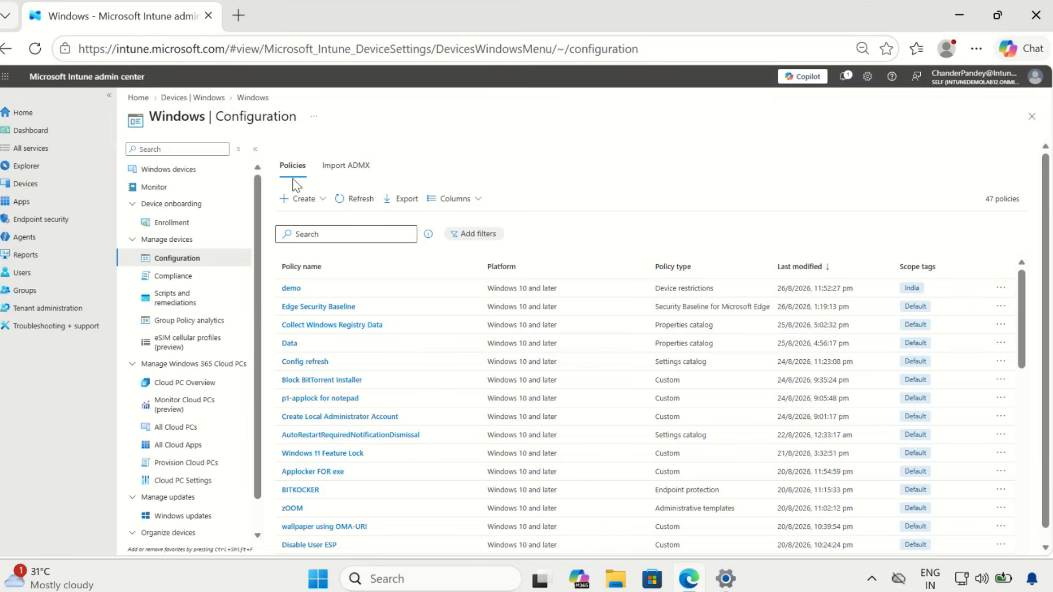
- Start a new remediation script package with "Enabled Remote Desktop" as its name and description, and continue to its settings
left_click(172, 309)
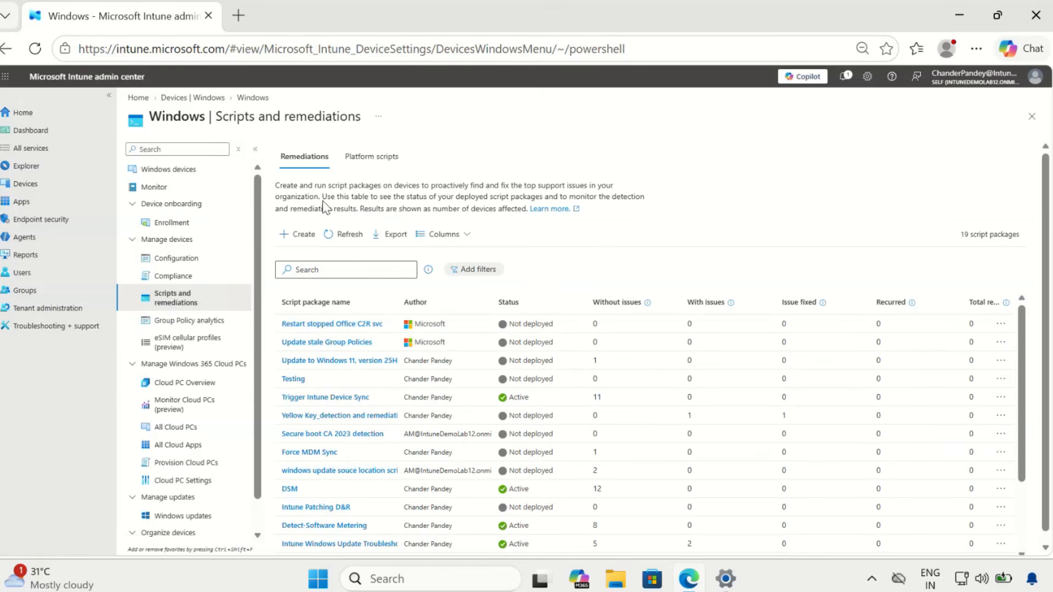
left_click(305, 236)
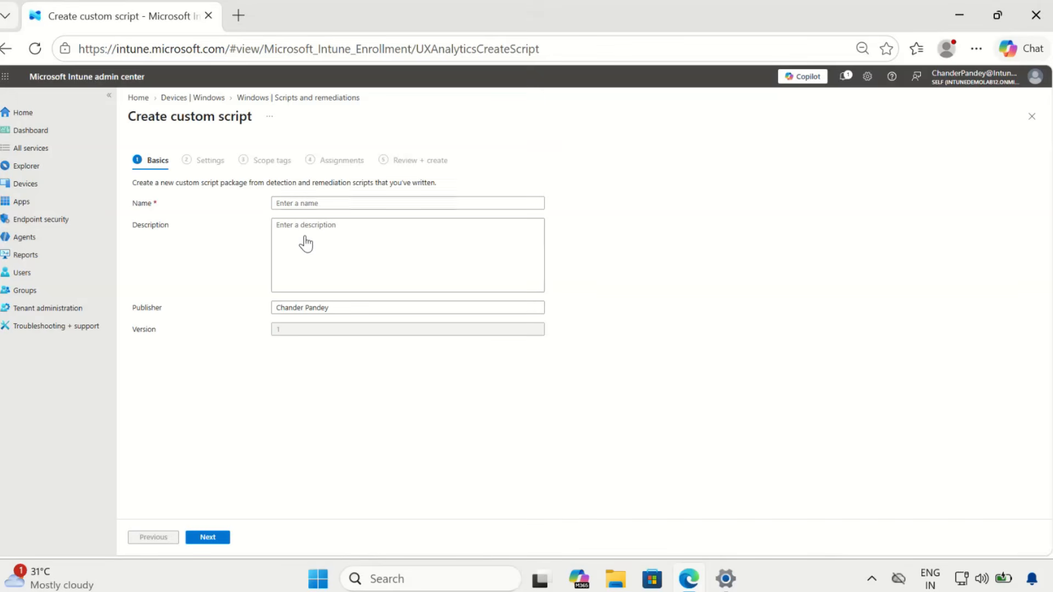
left_click(323, 202)
type("Enabled Remote Desktop")
left_click(359, 235)
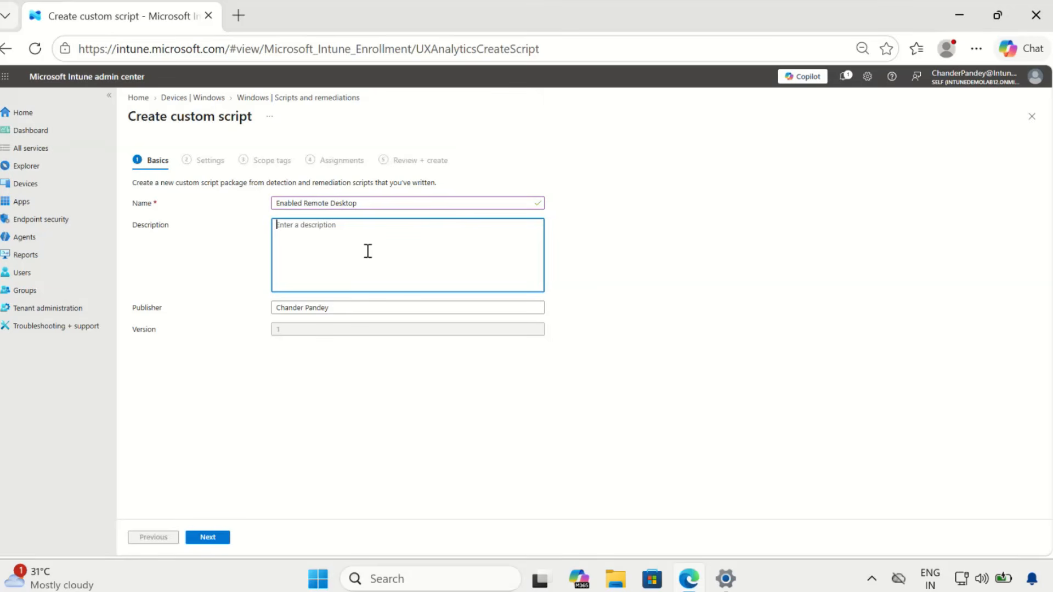
type("Enabled Remote Desktop")
left_click(206, 539)
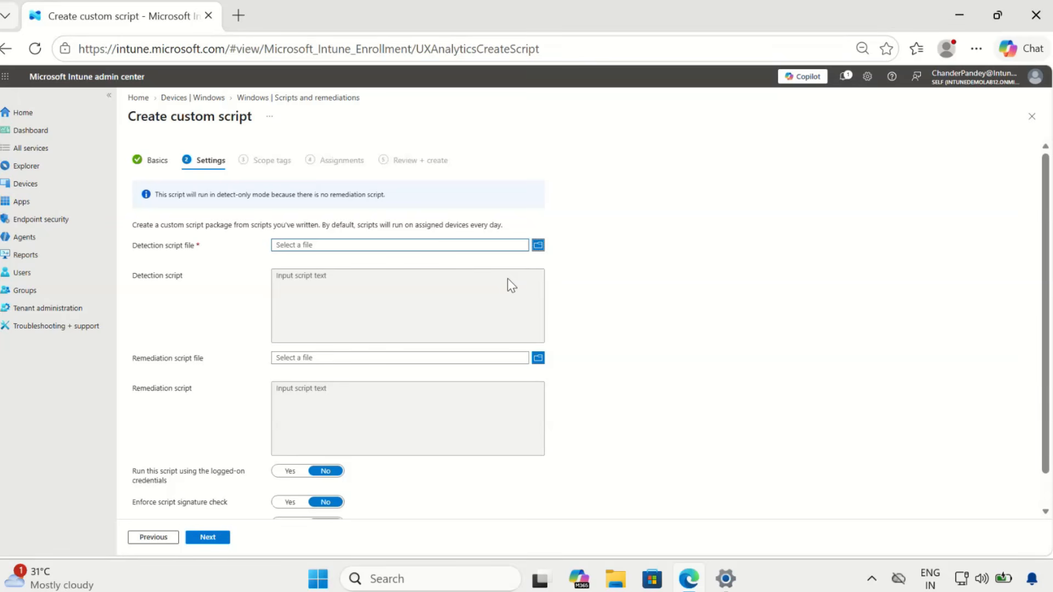
- Load "Remote Desktop Enabled-Detection Script" from Downloads as the detection script and set it to run in 64-bit PowerShell
left_click(539, 246)
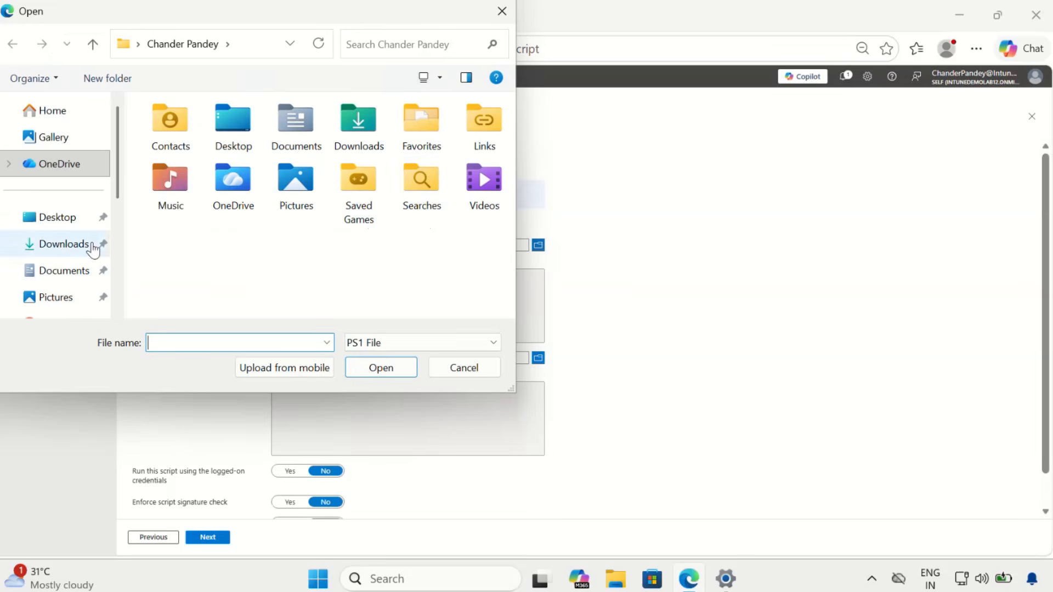
left_click(74, 248)
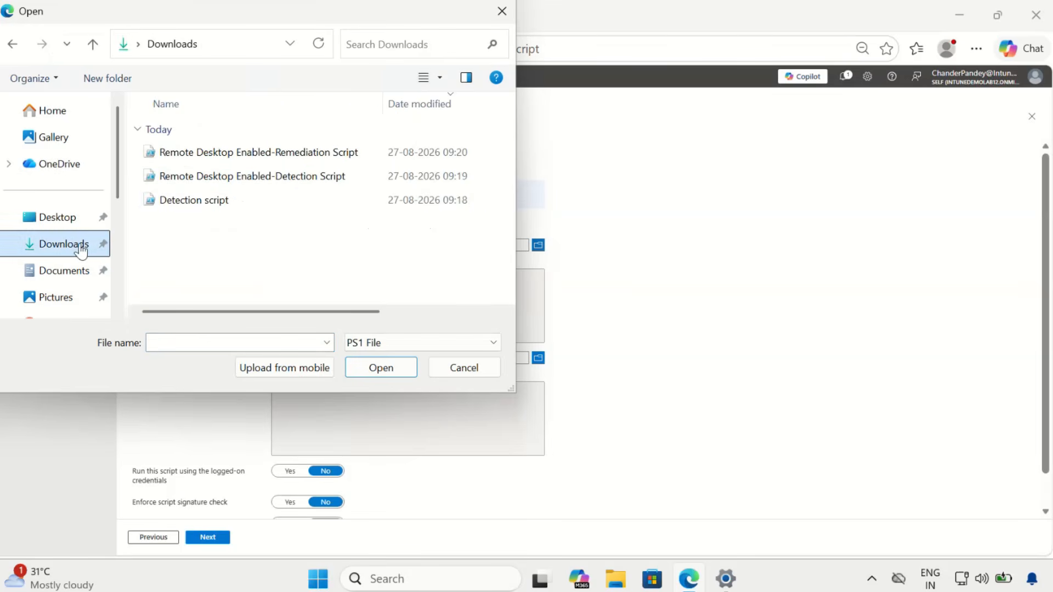
left_click(292, 188)
left_click(373, 371)
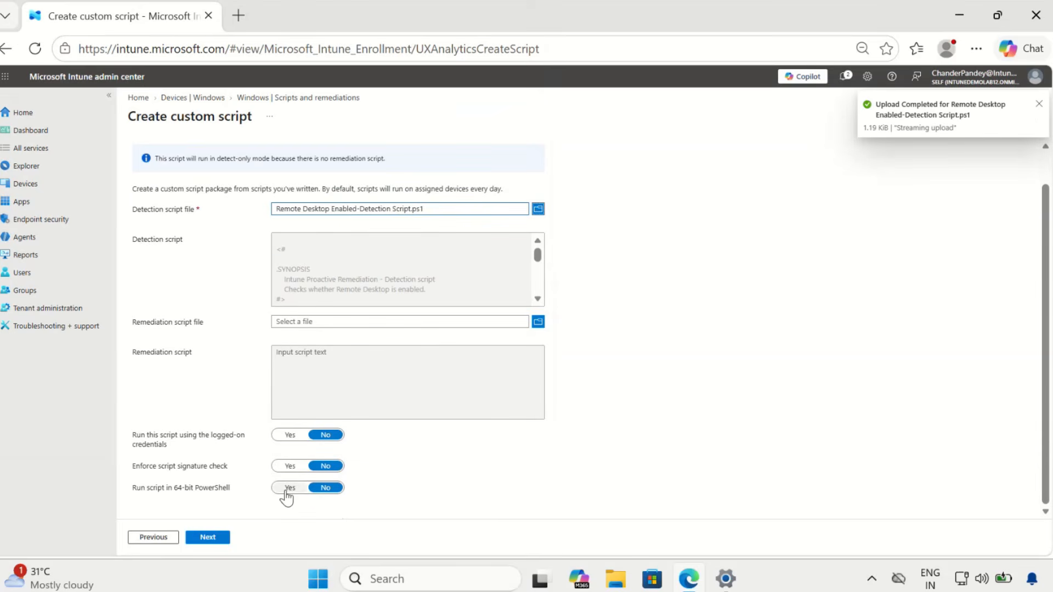
left_click(289, 488)
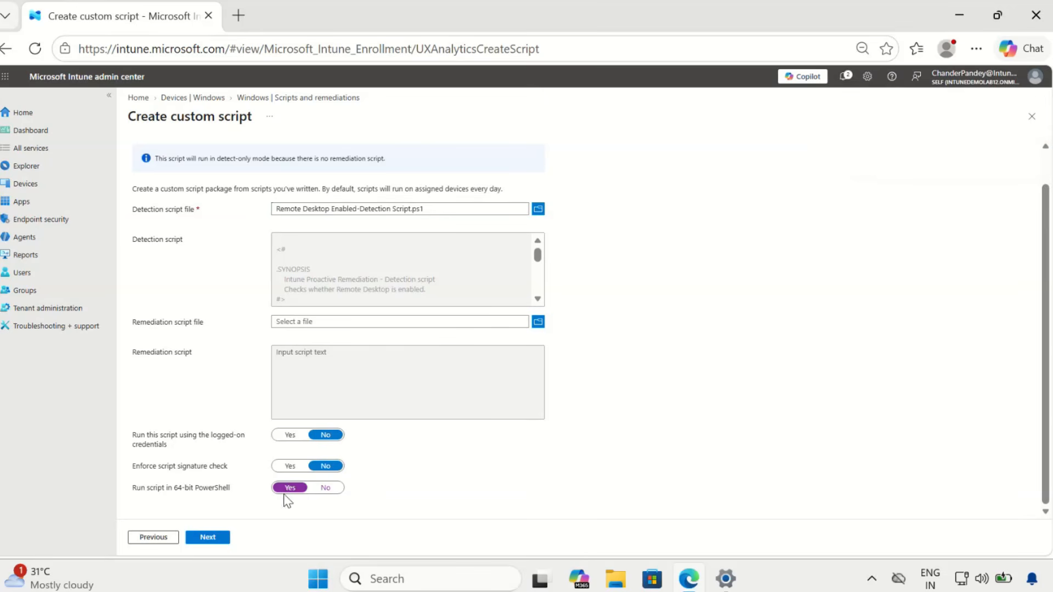
- Create the script package without selecting any scope tags or groups
left_click(220, 539)
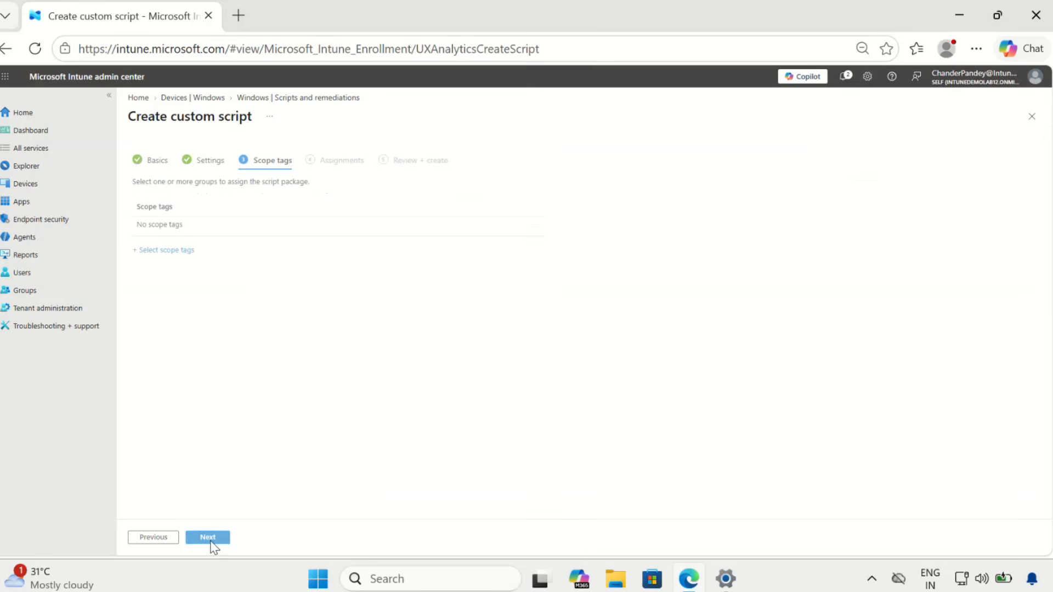
left_click(208, 537)
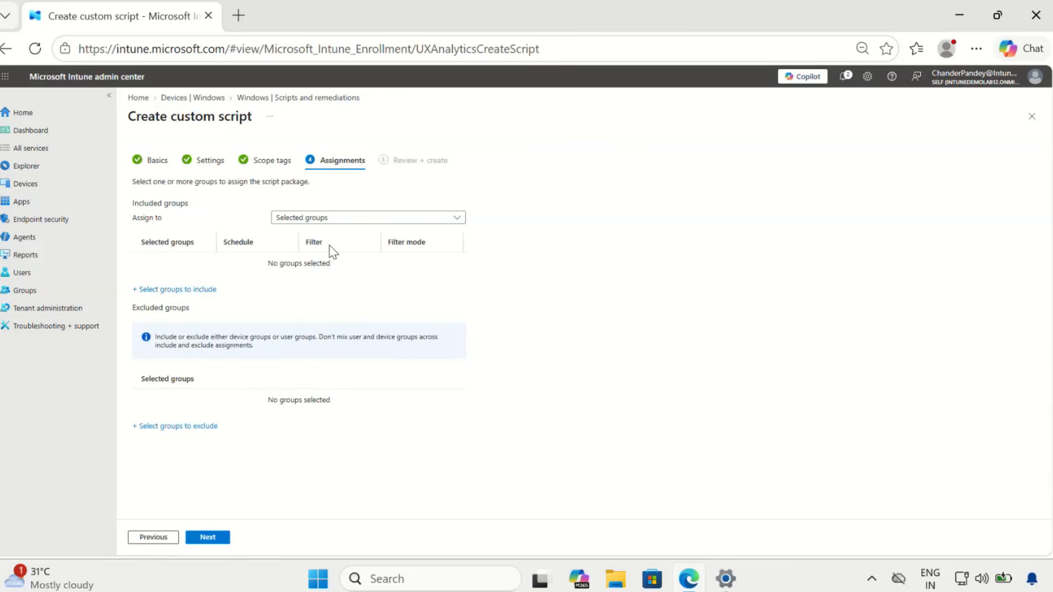
left_click(217, 541)
left_click(220, 544)
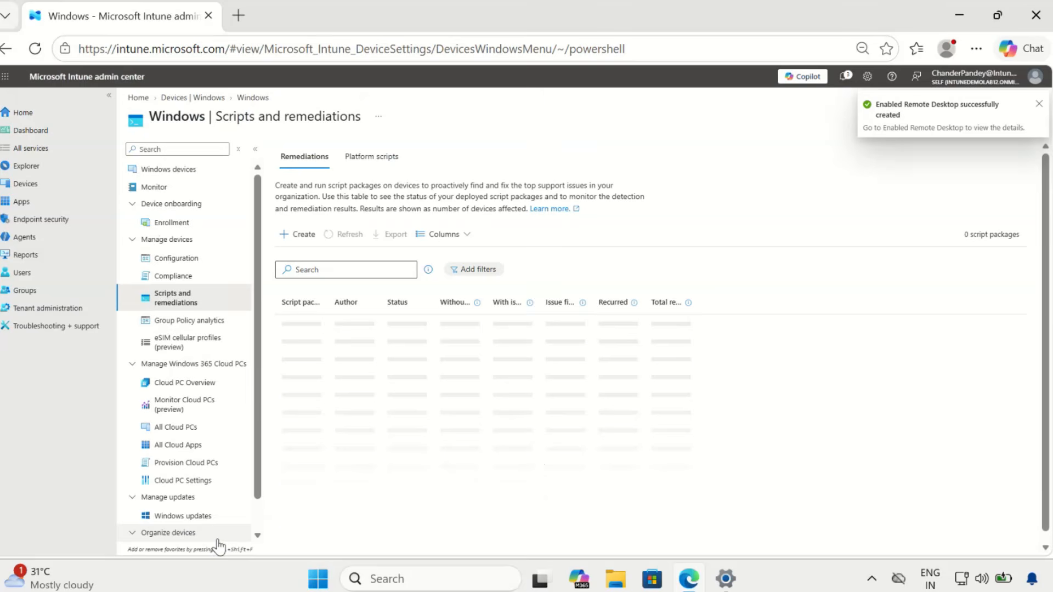
- Run the "Enabled Remote Desktop" remediation on the Windows device Win11-25H2-BE
left_click(176, 171)
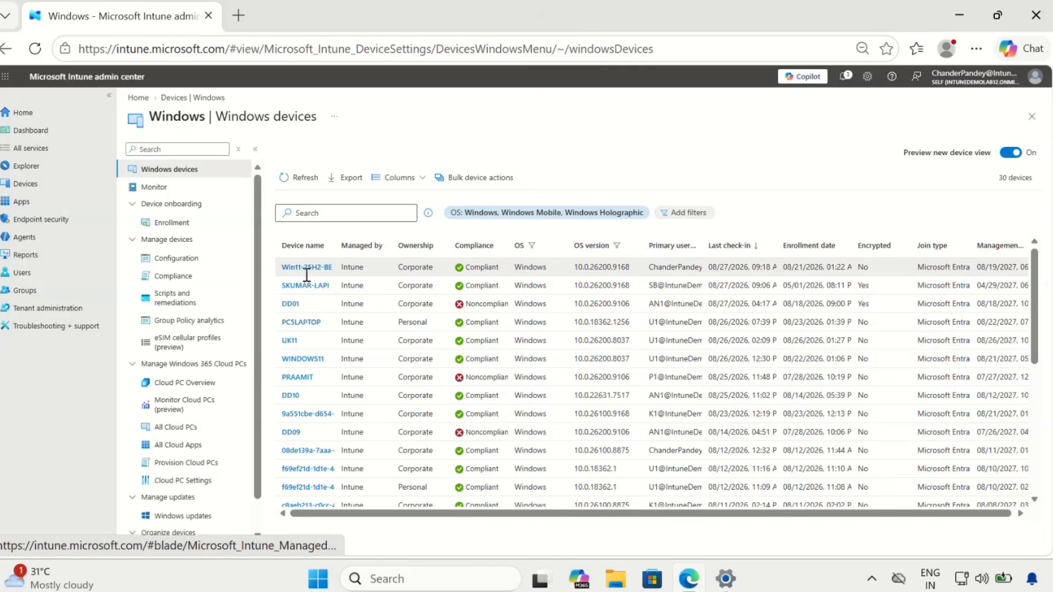
left_click(305, 271)
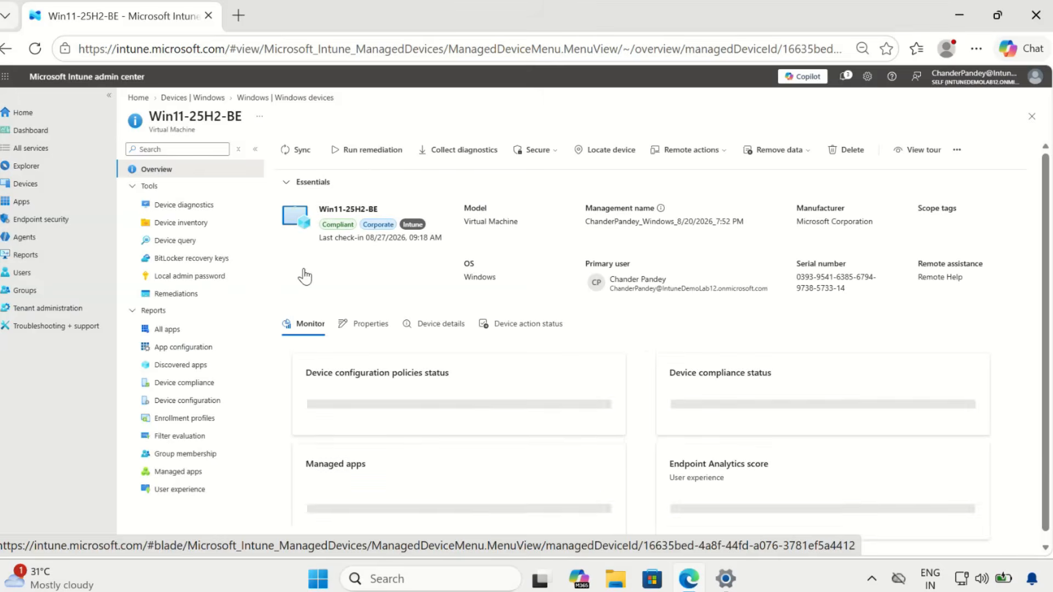
left_click(367, 156)
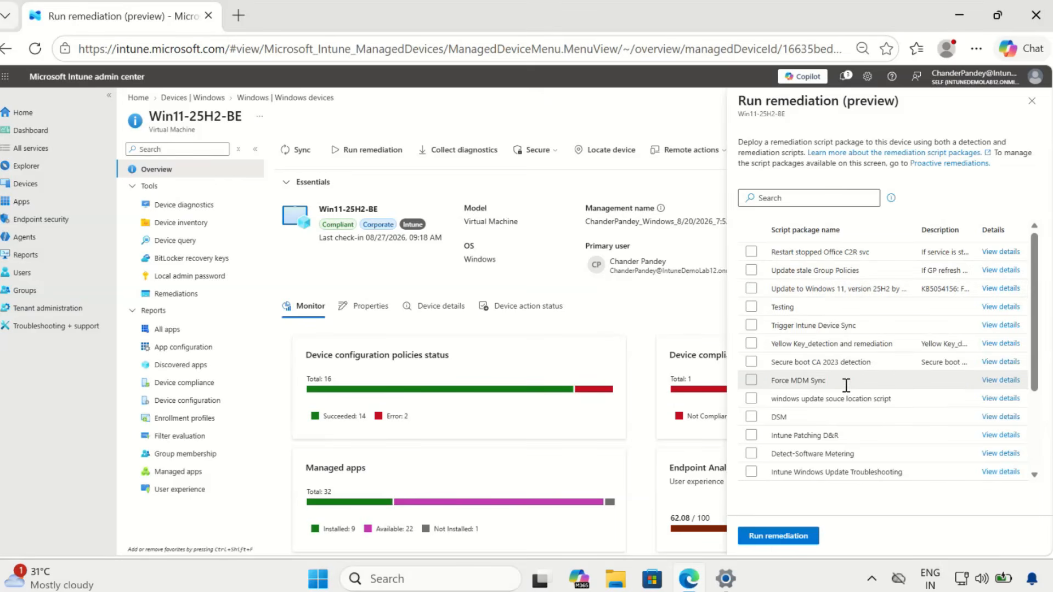
scroll(875, 399, "down", 3)
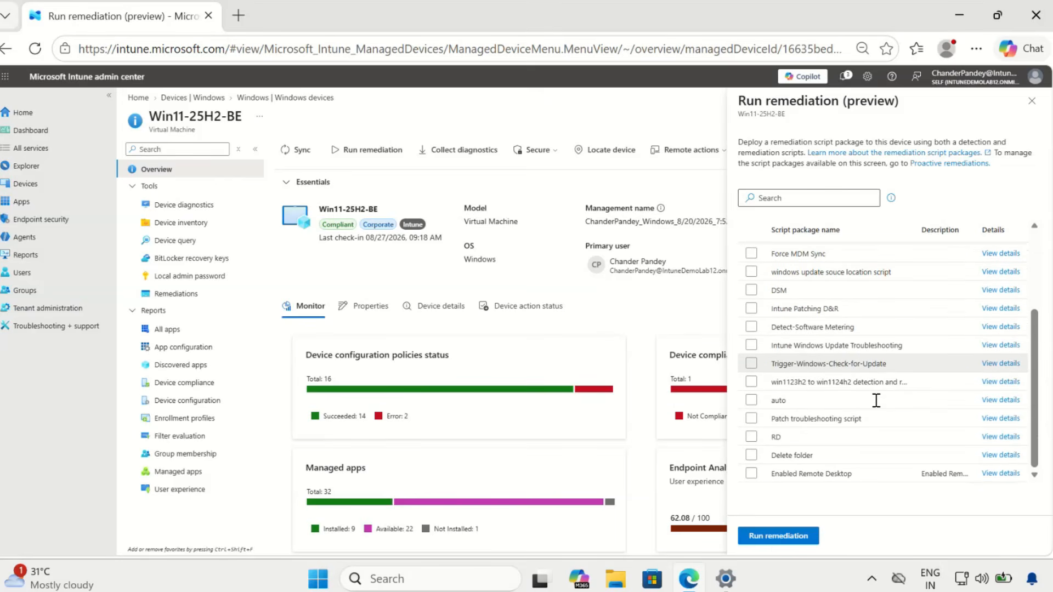
left_click(751, 473)
left_click(772, 532)
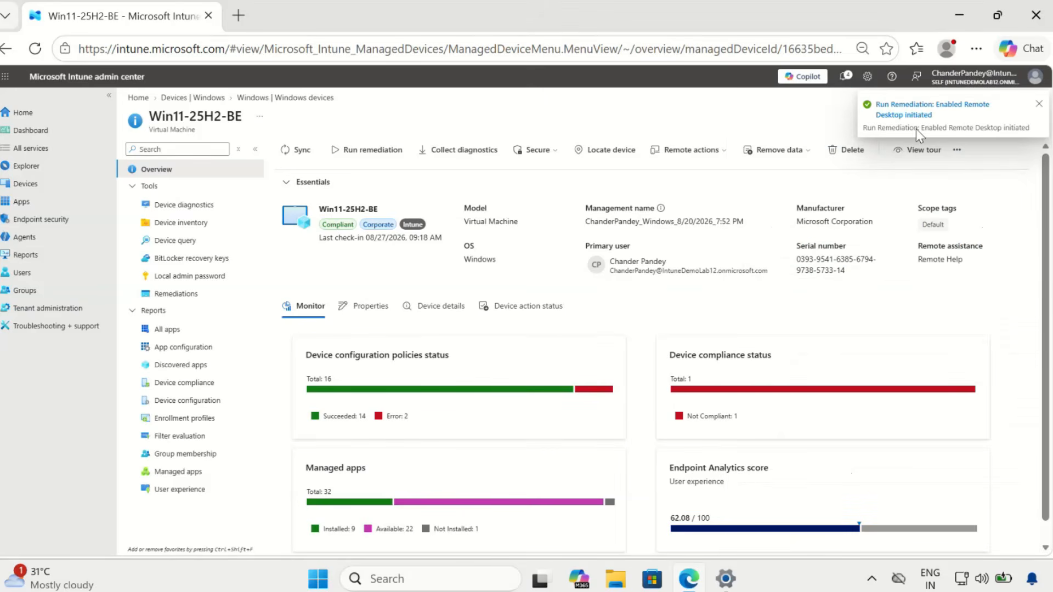
- Refresh the device action status of Win11-25H2-BE and check the request status of the Run remediation action
left_click(510, 310)
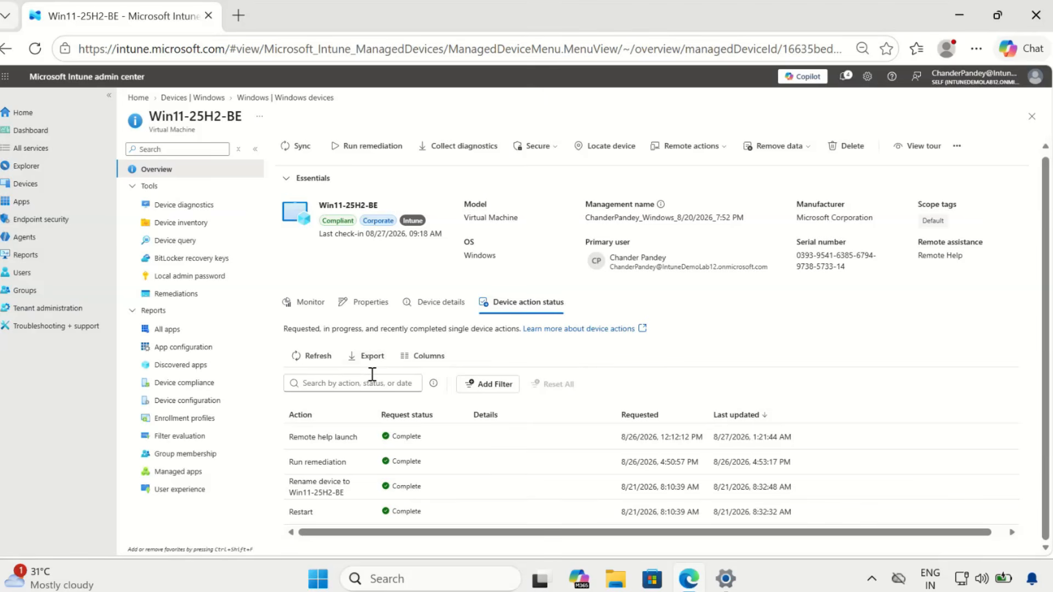
left_click(318, 356)
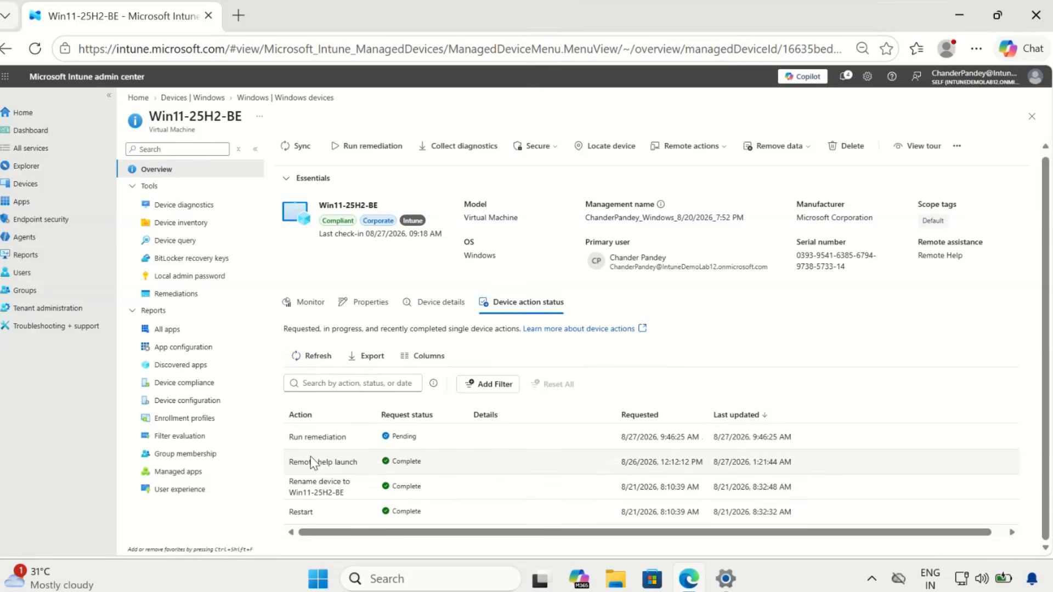
left_click_drag(421, 438, 389, 441)
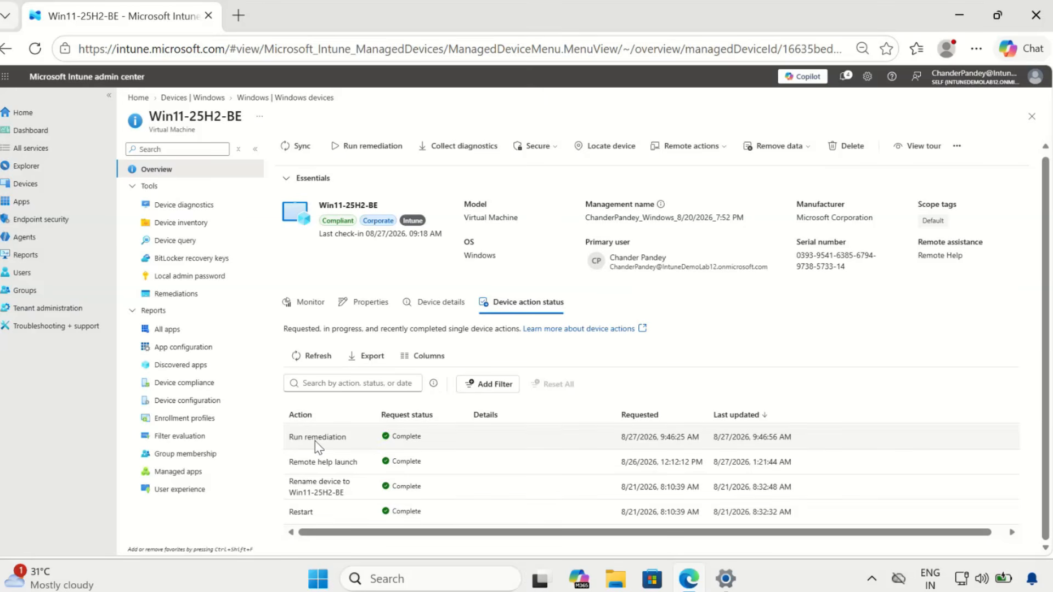
left_click_drag(288, 437, 424, 437)
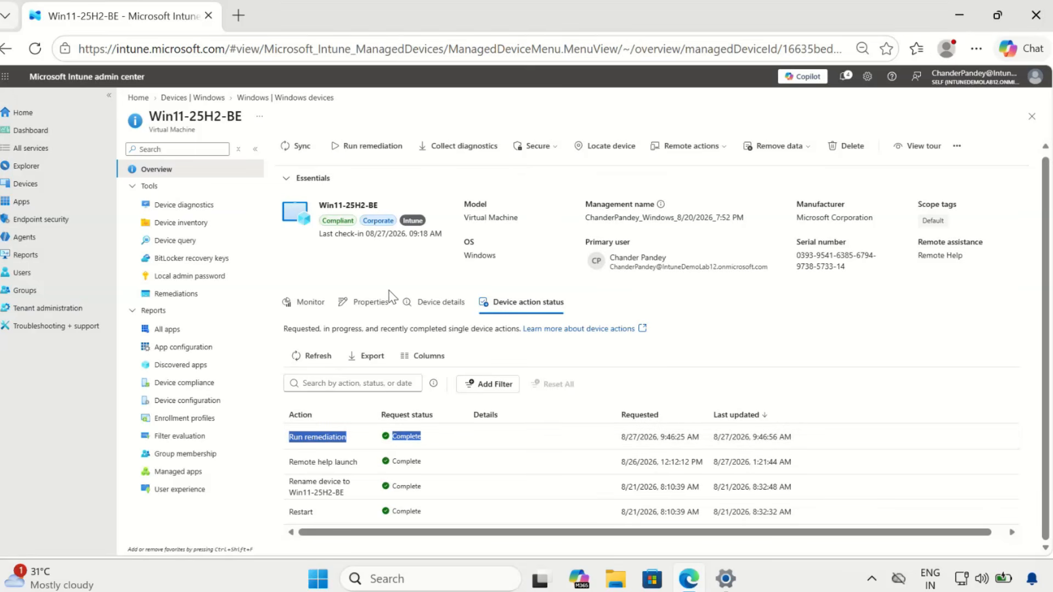
- Open the device status report of the "Enabled Remote Desktop" script package
left_click(211, 100)
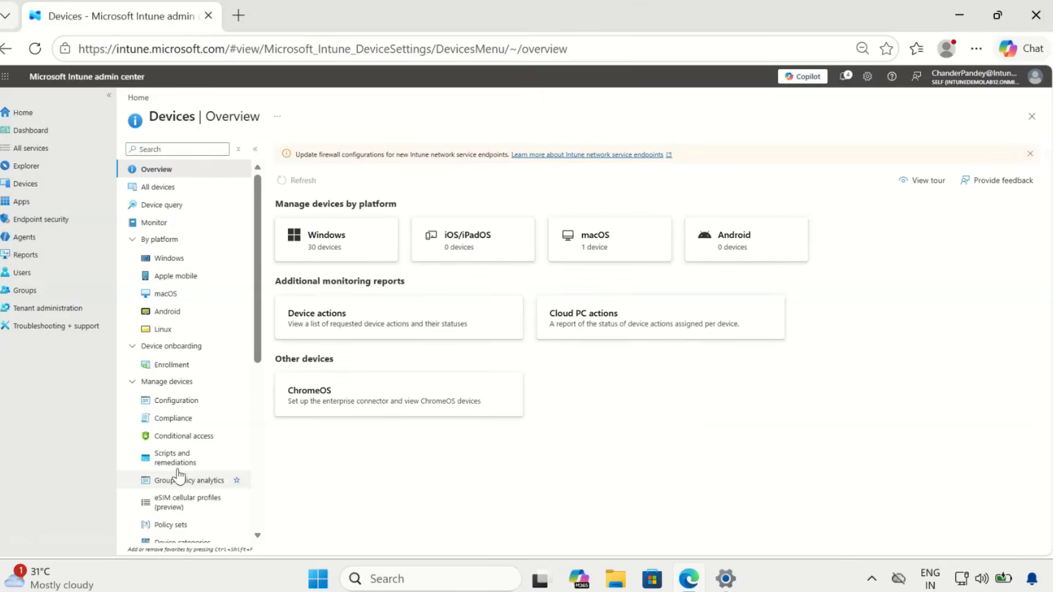
left_click(191, 461)
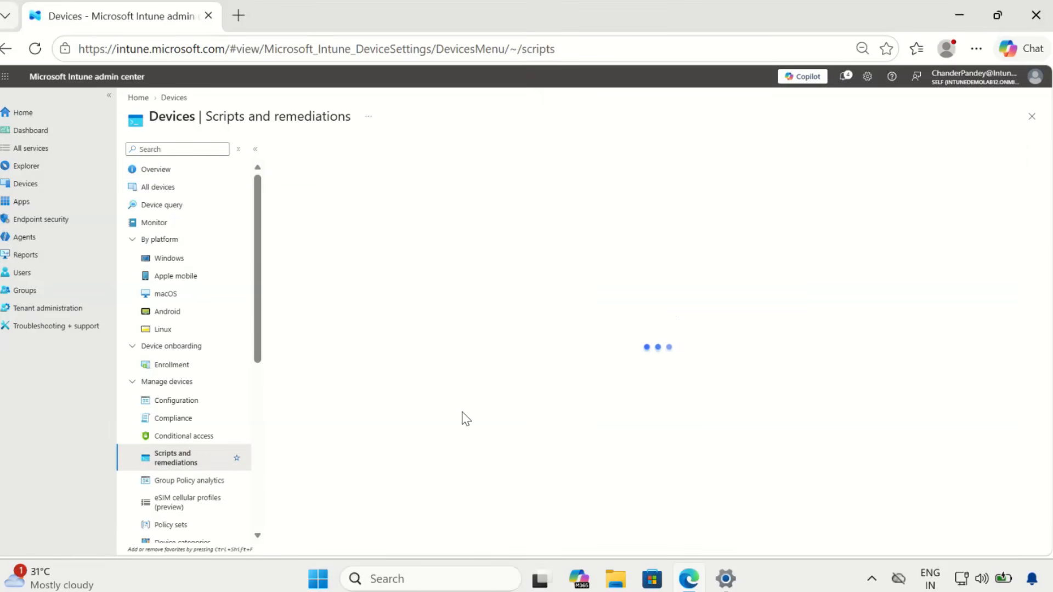
scroll(465, 420, "down", 3)
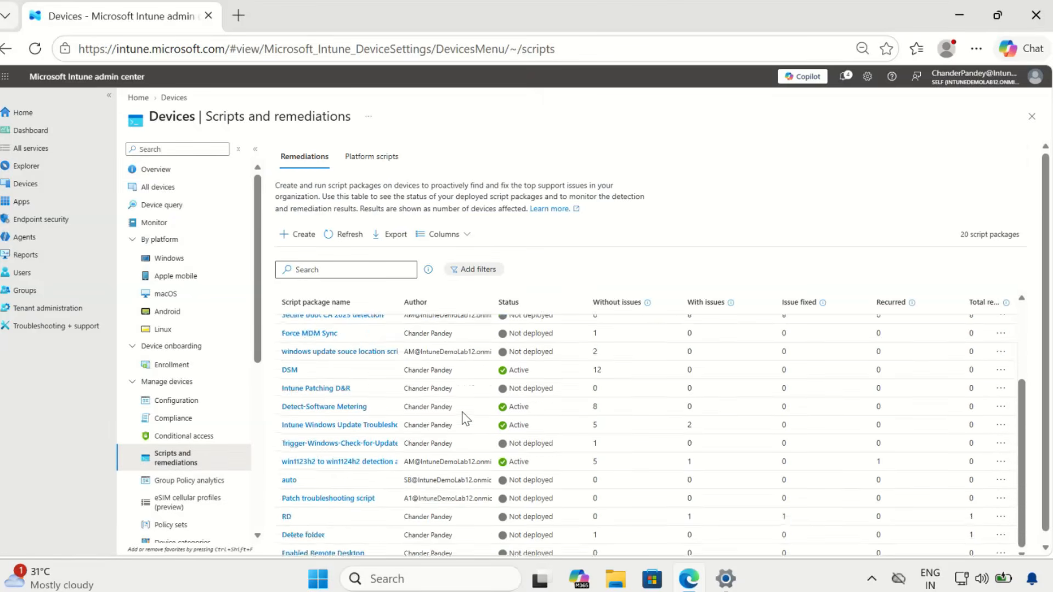
scroll(465, 420, "down", 1)
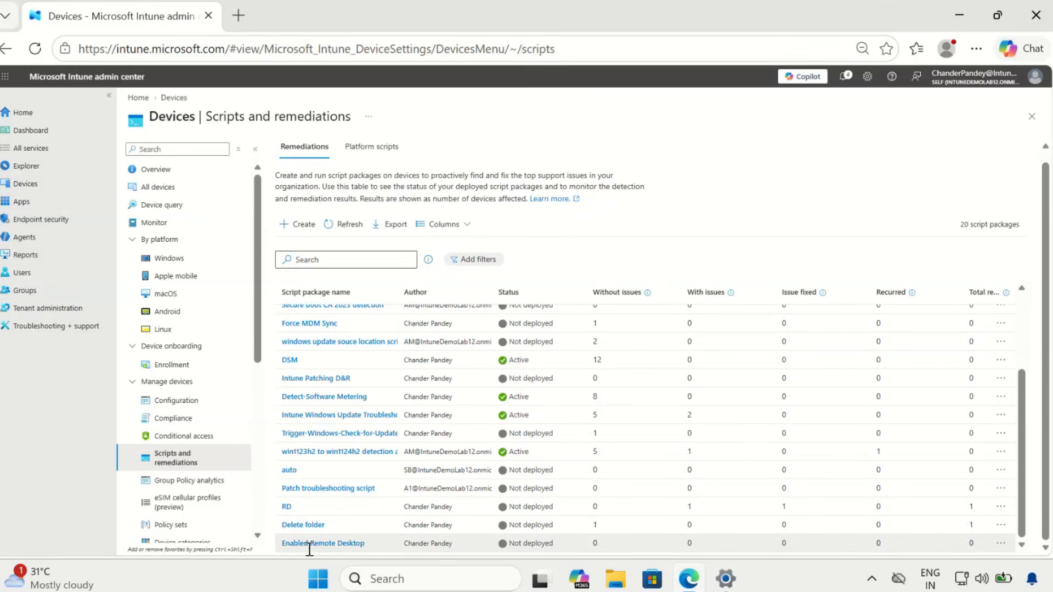
left_click(311, 544)
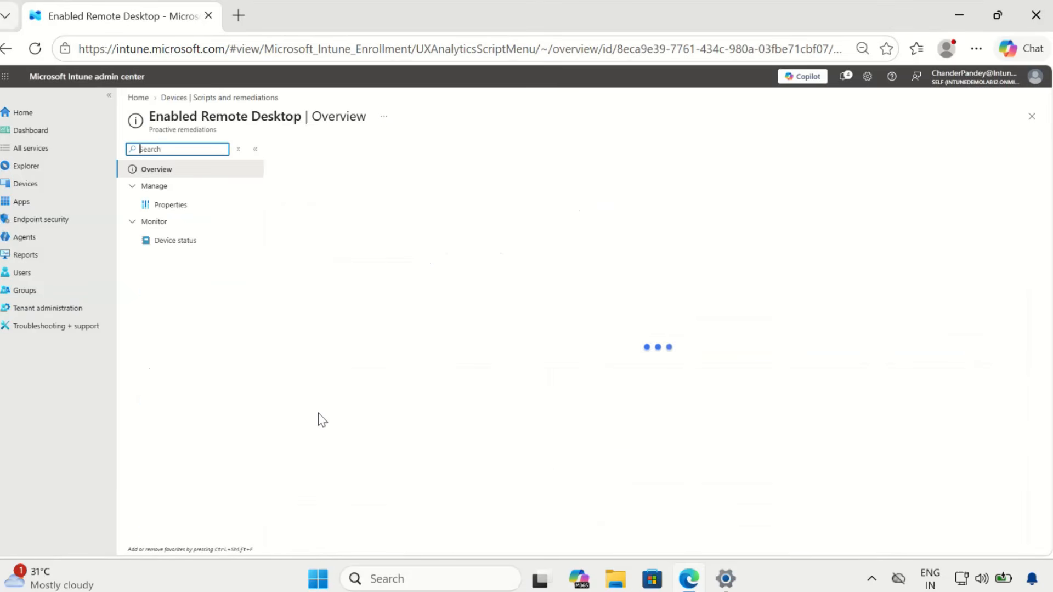
left_click(172, 240)
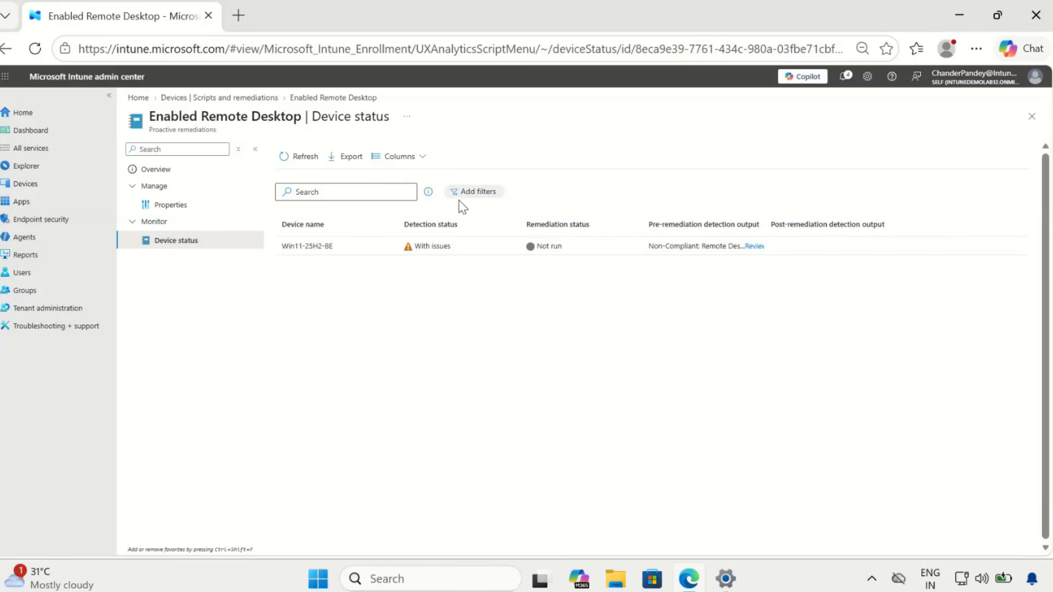
- Look through the available report columns and review the full pre-remediation detection output for Win11-25H2-BE
left_click(412, 159)
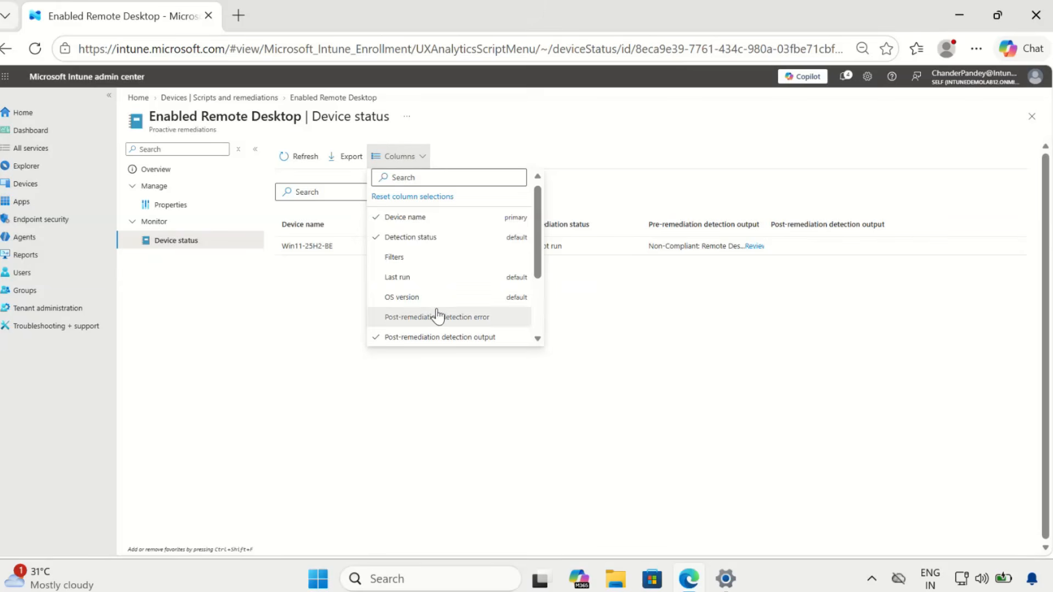
scroll(434, 312, "down", 2)
scroll(393, 336, "down", 1)
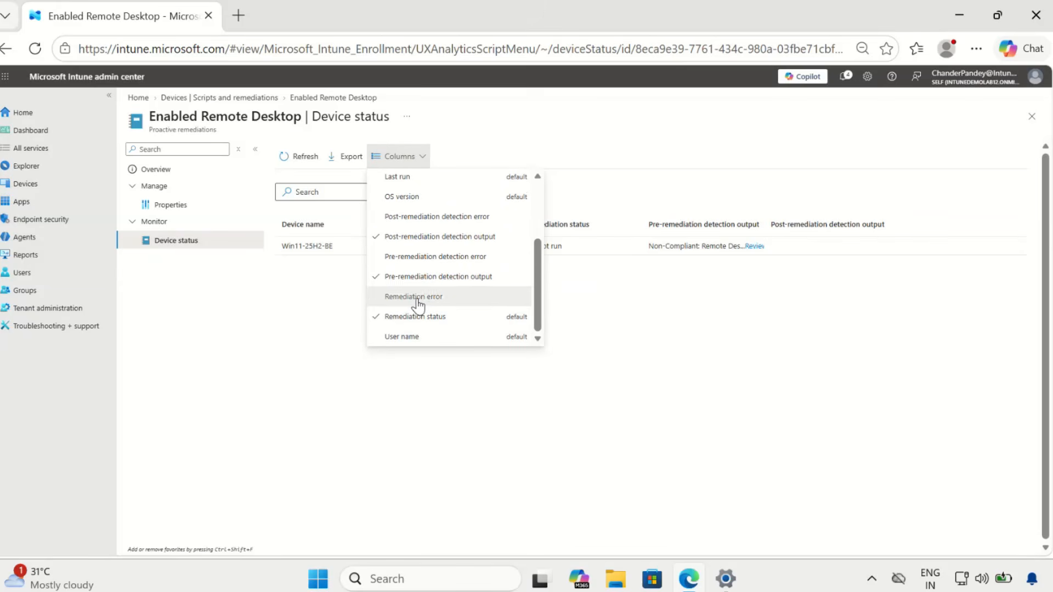
left_click(664, 318)
left_click(755, 248)
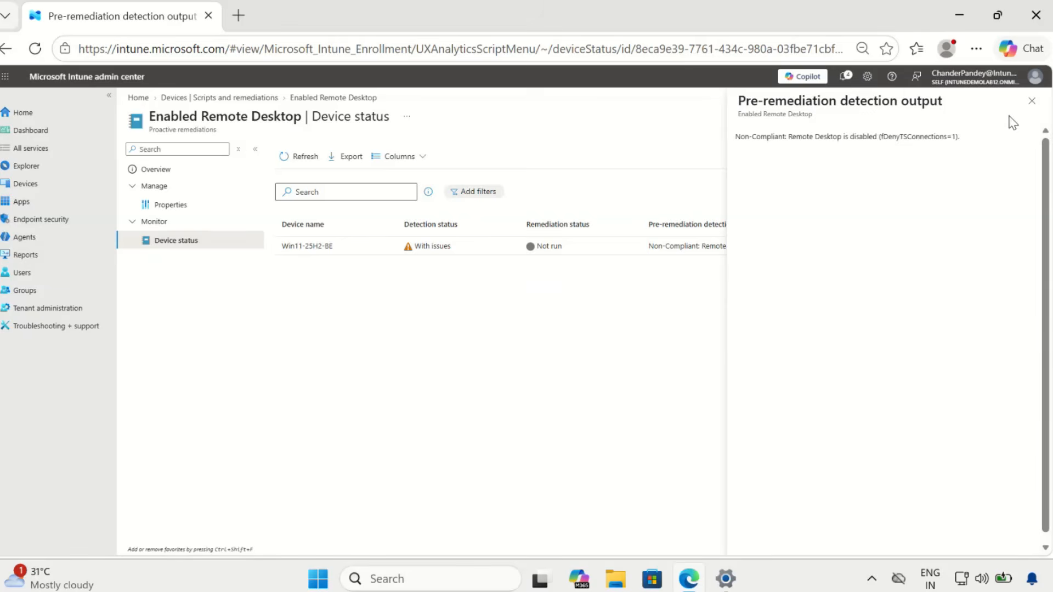
left_click(1031, 102)
- Add "Remote Desktop Enabled-Remediation Script" from Downloads as the package's remediation script and save the changed settings
left_click(159, 206)
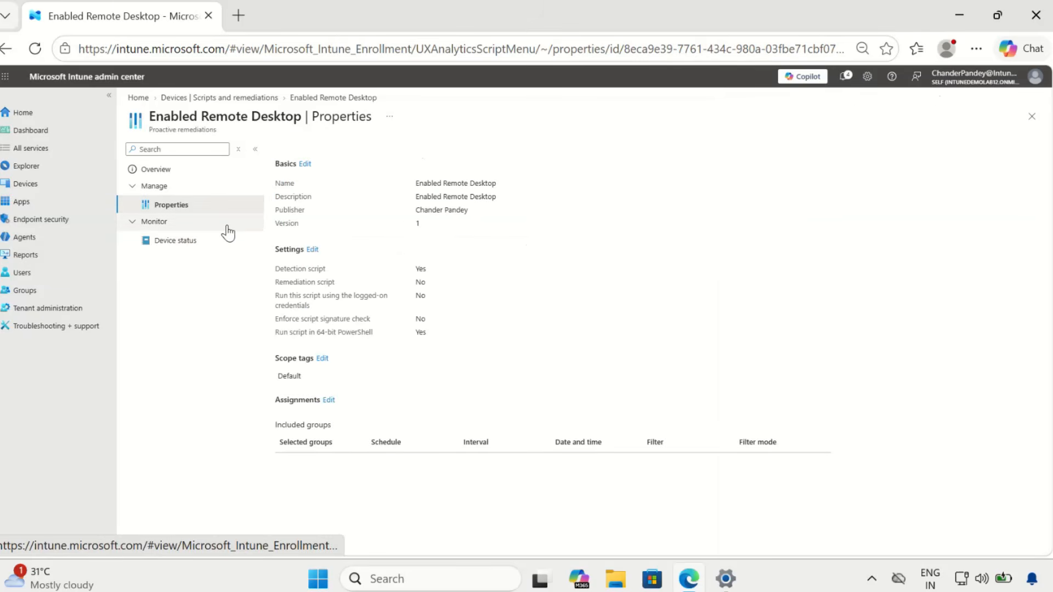
left_click(312, 250)
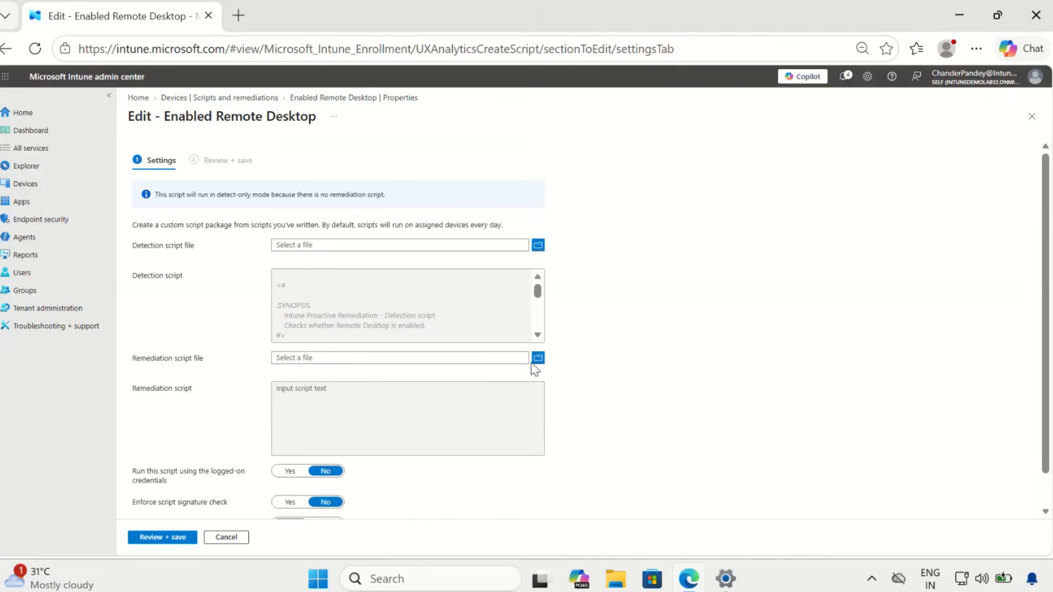
left_click(538, 358)
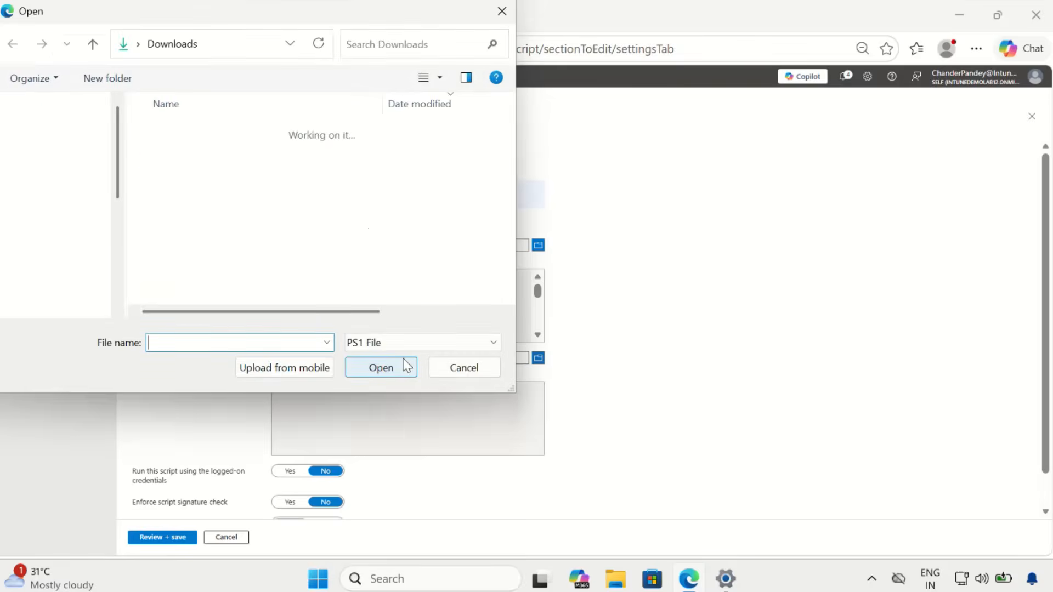
left_click(263, 157)
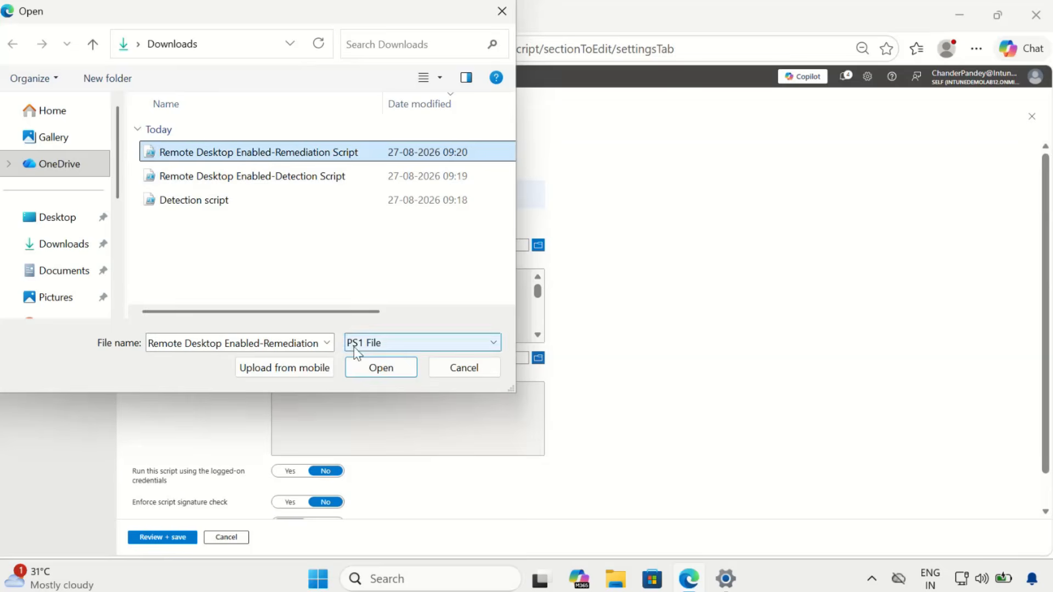
left_click(380, 367)
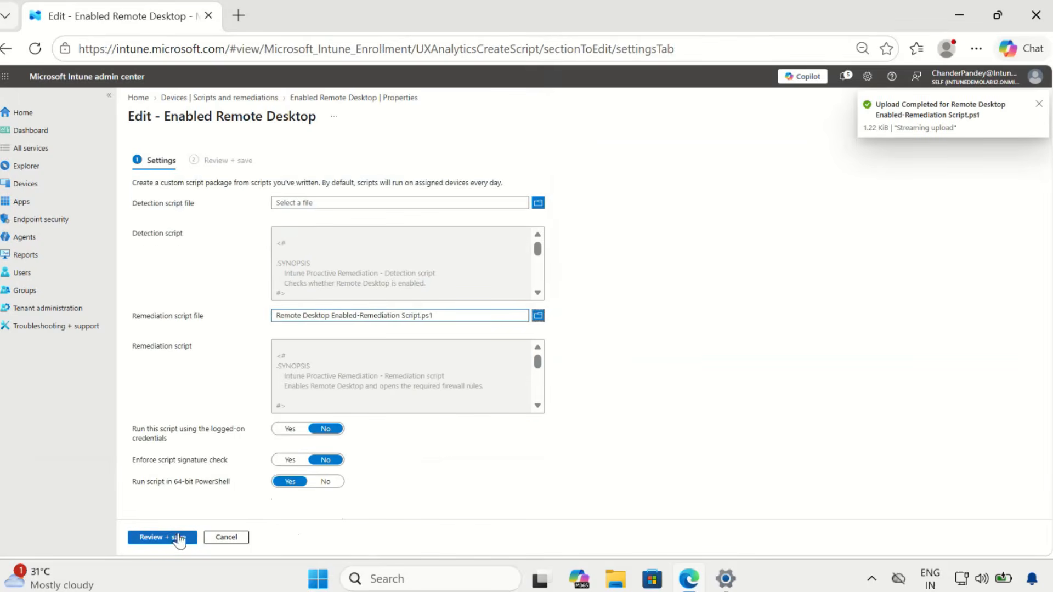
left_click(160, 538)
left_click(150, 537)
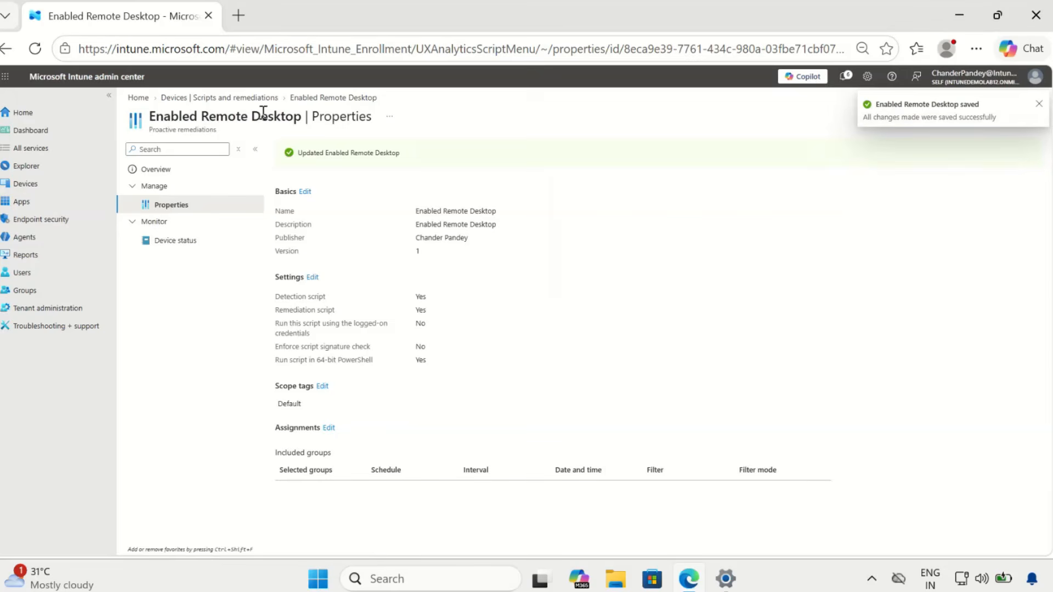
- Run the updated "Enabled Remote Desktop" remediation again on the Windows device Win11-25H2-BE
left_click(221, 103)
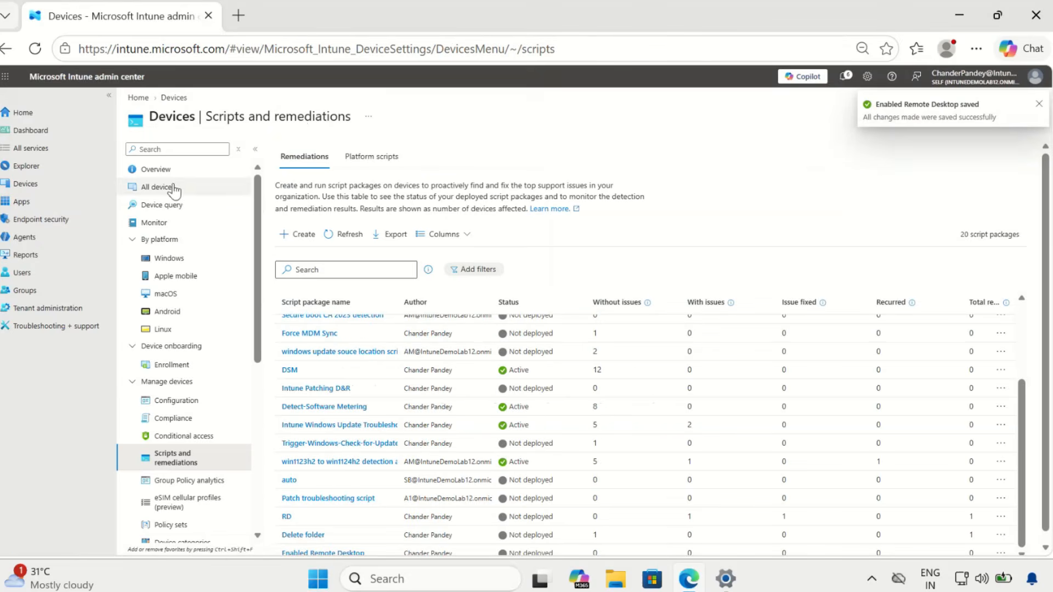
left_click(169, 262)
left_click(318, 267)
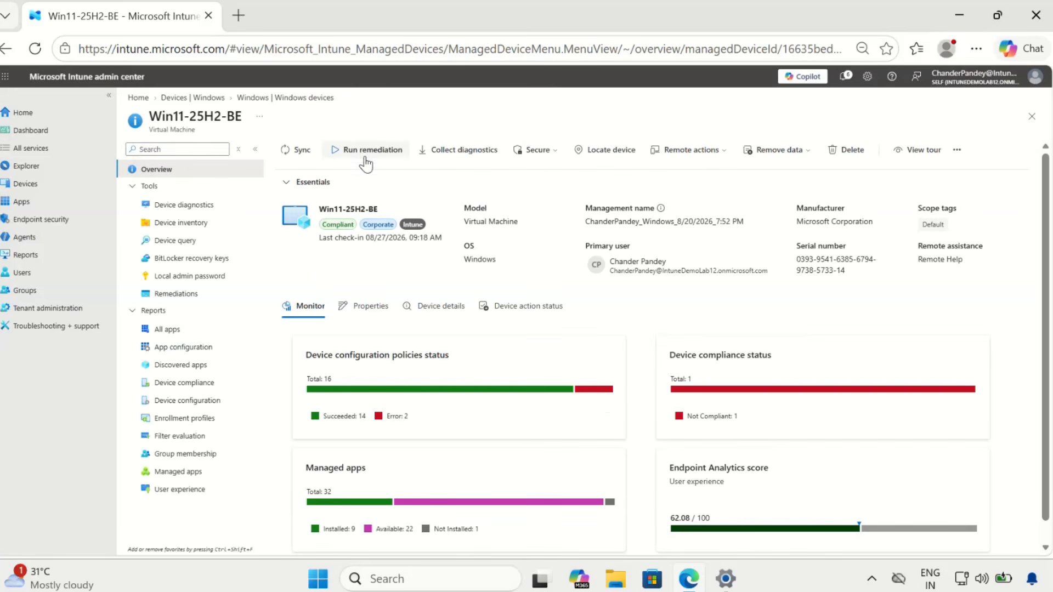
left_click(365, 156)
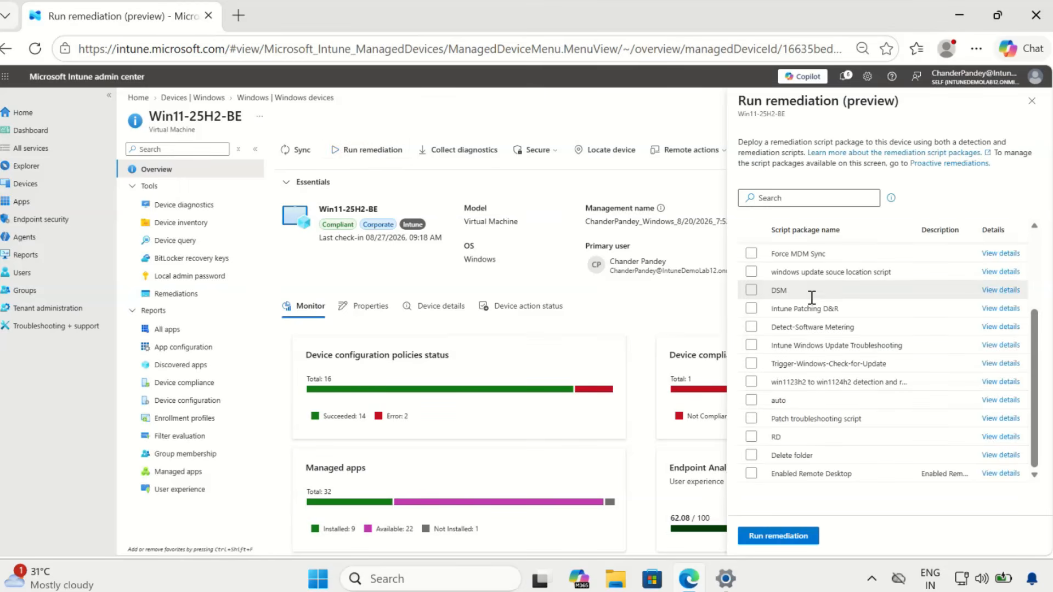
left_click(751, 475)
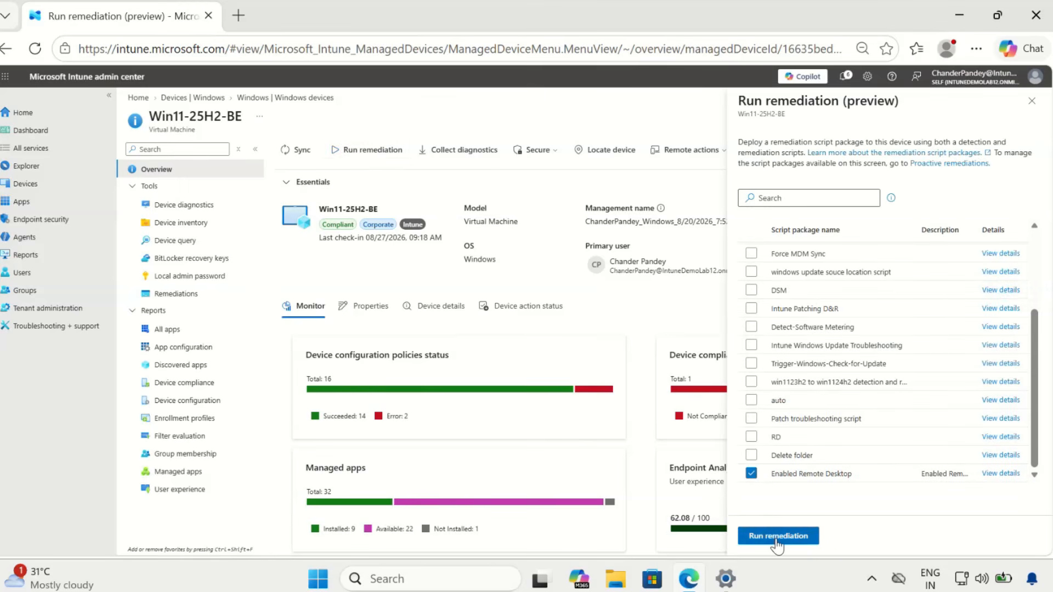
left_click(776, 537)
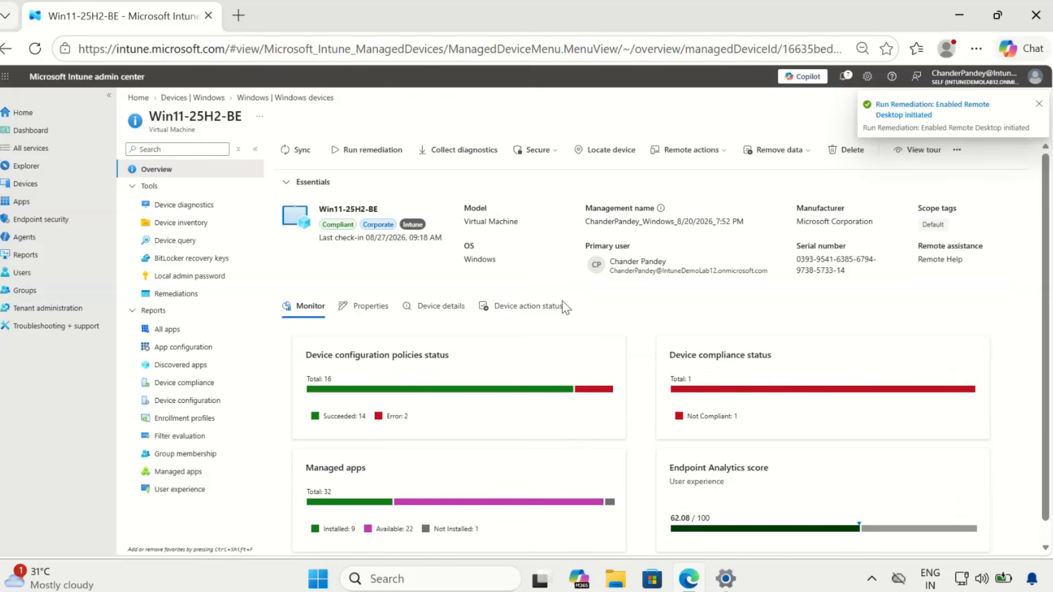
- Refresh the device action status and check the request status of the newest Run remediation action
left_click(512, 317)
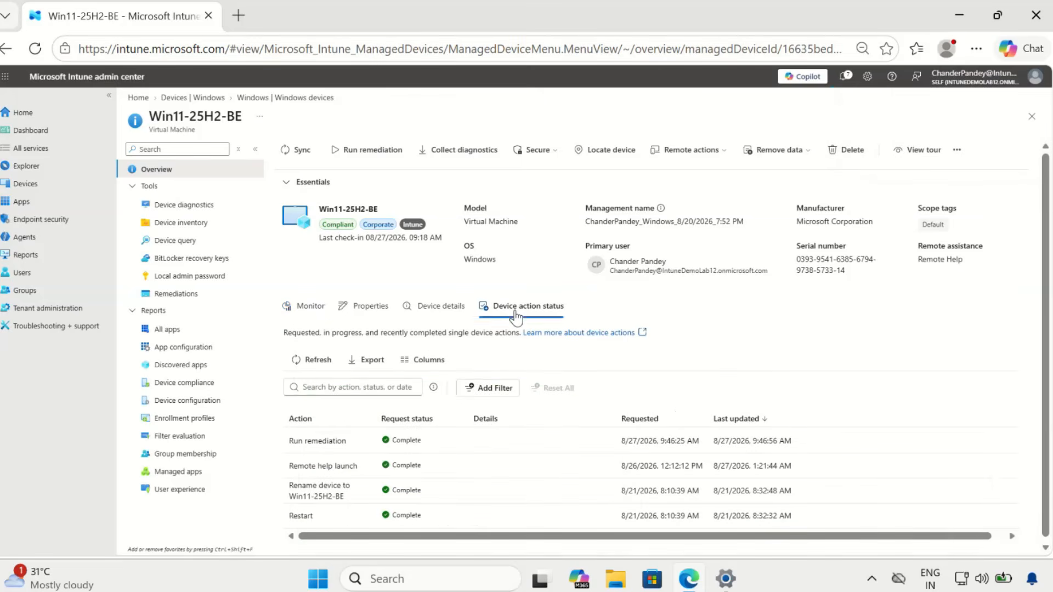
left_click(319, 357)
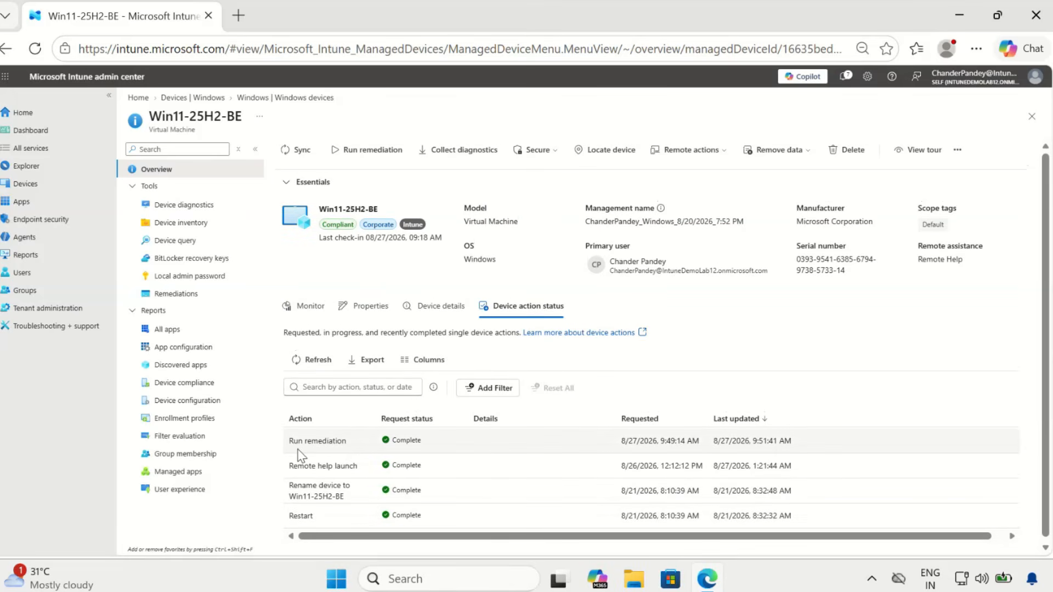
double_click(405, 440)
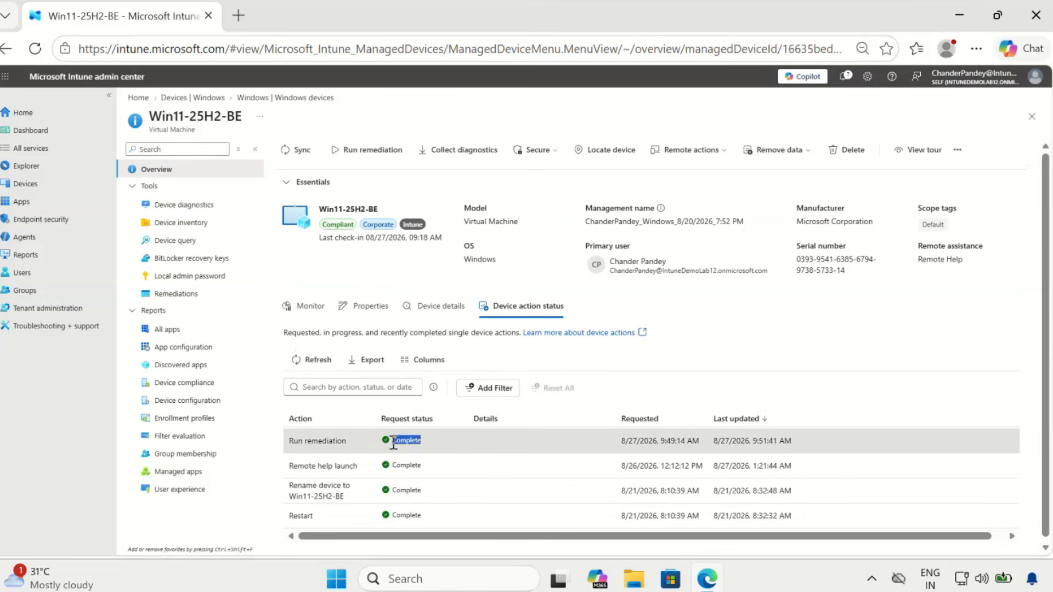
- Open the device status of the "Enabled Remote Desktop" script package and check the remediation status for Win11-25H2-BE
left_click(192, 101)
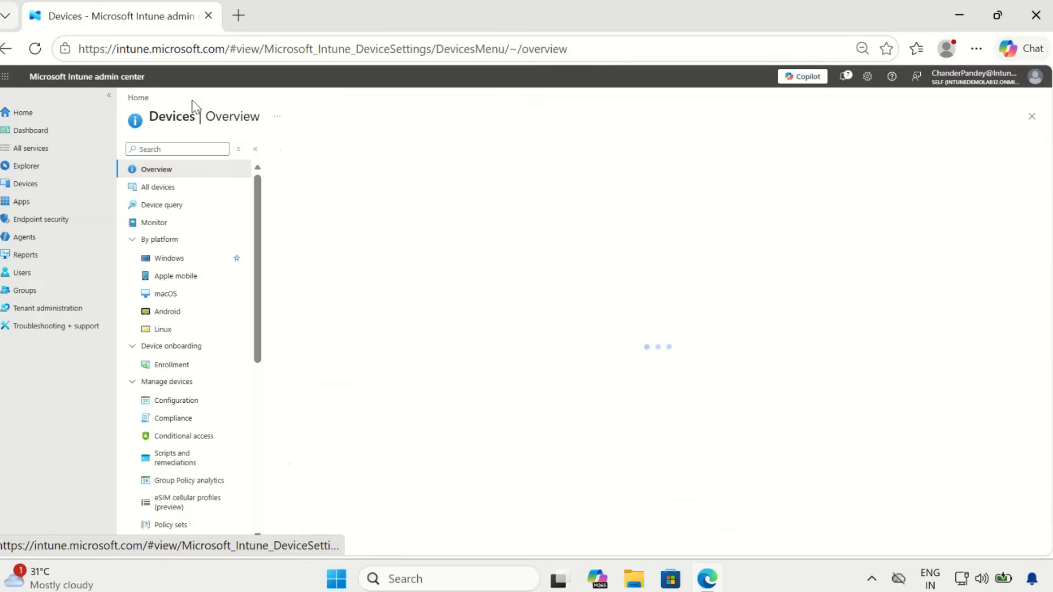
left_click(174, 458)
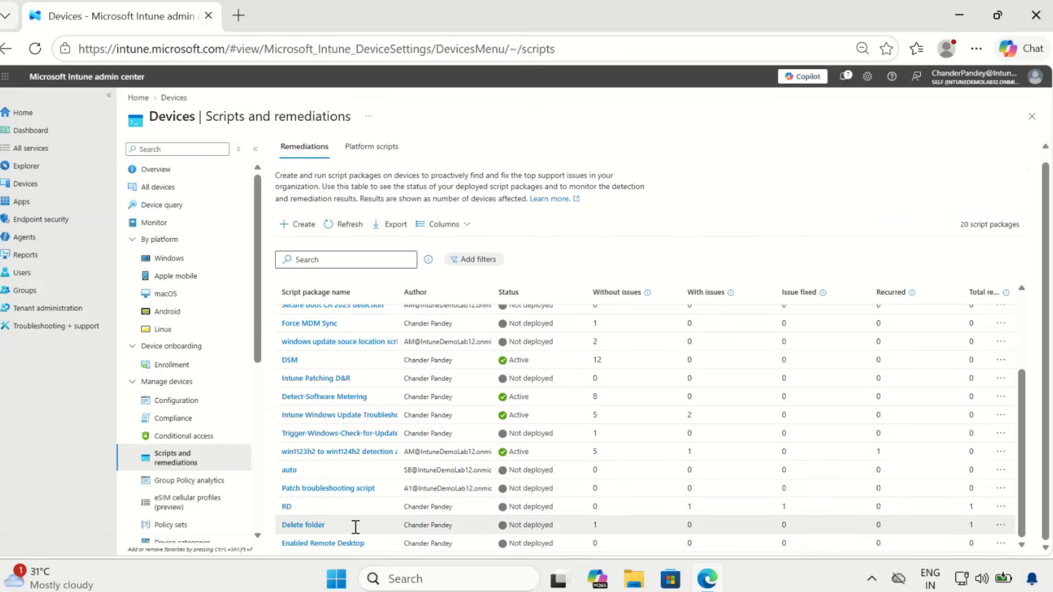
left_click(334, 543)
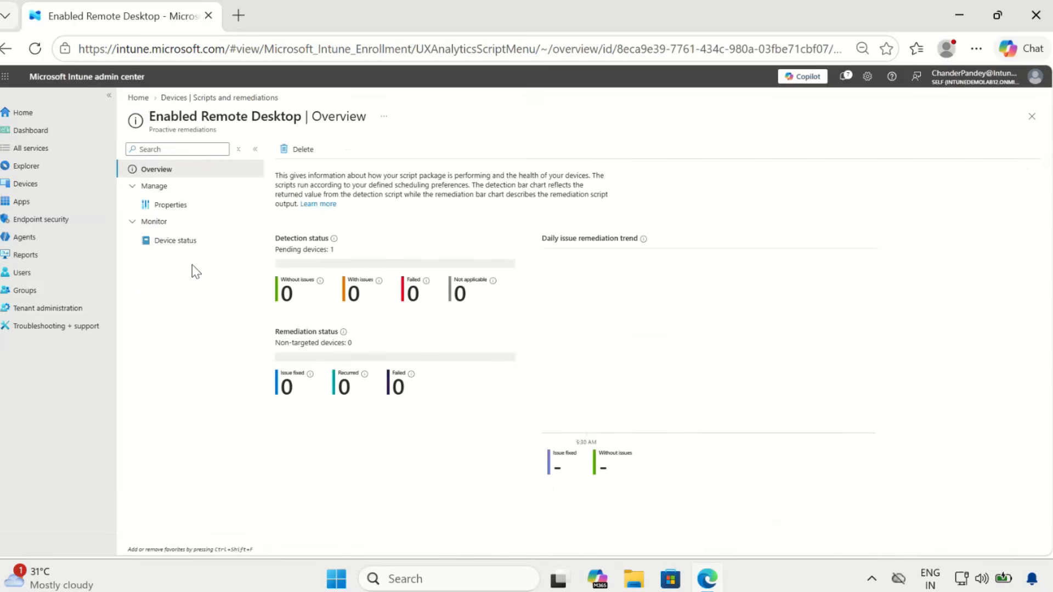
left_click(171, 241)
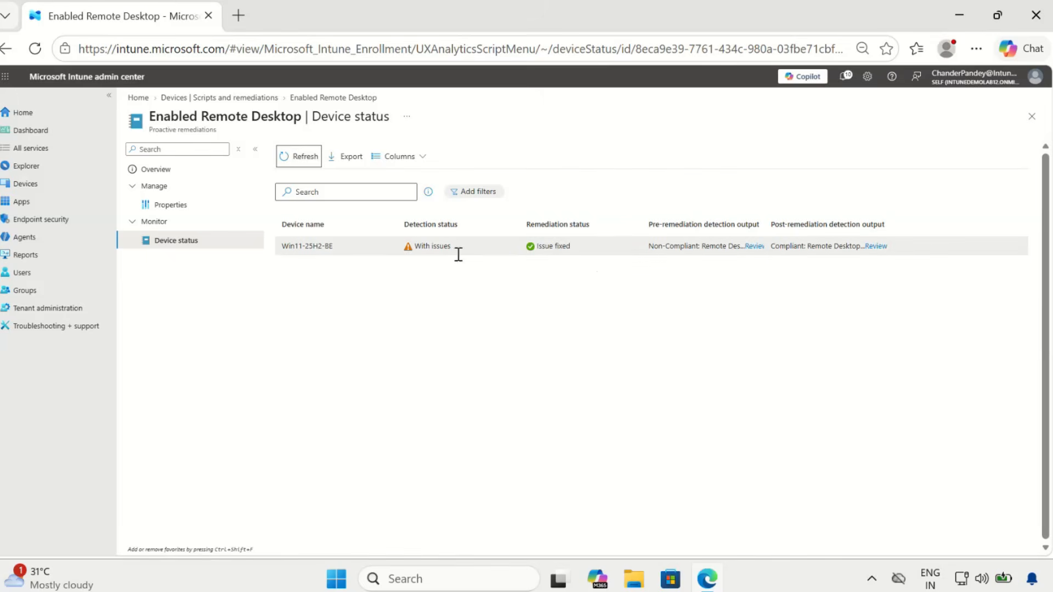
left_click(572, 249)
left_click_drag(572, 250, 526, 237)
- Widen the pre-remediation output column and review the full post-remediation detection output for Win11-25H2-BE
left_click_drag(760, 220, 805, 220)
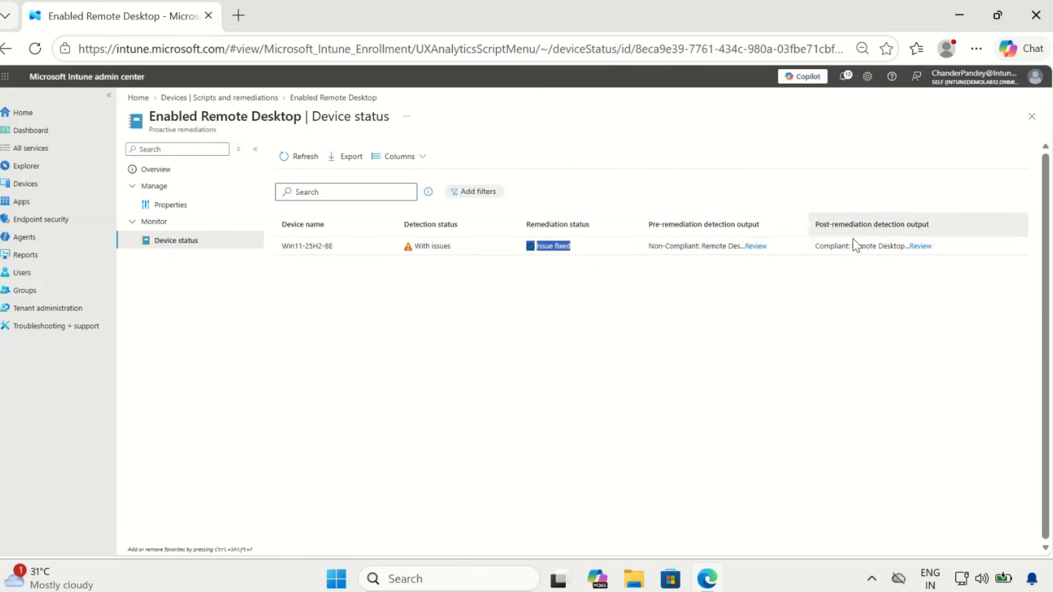
left_click(922, 246)
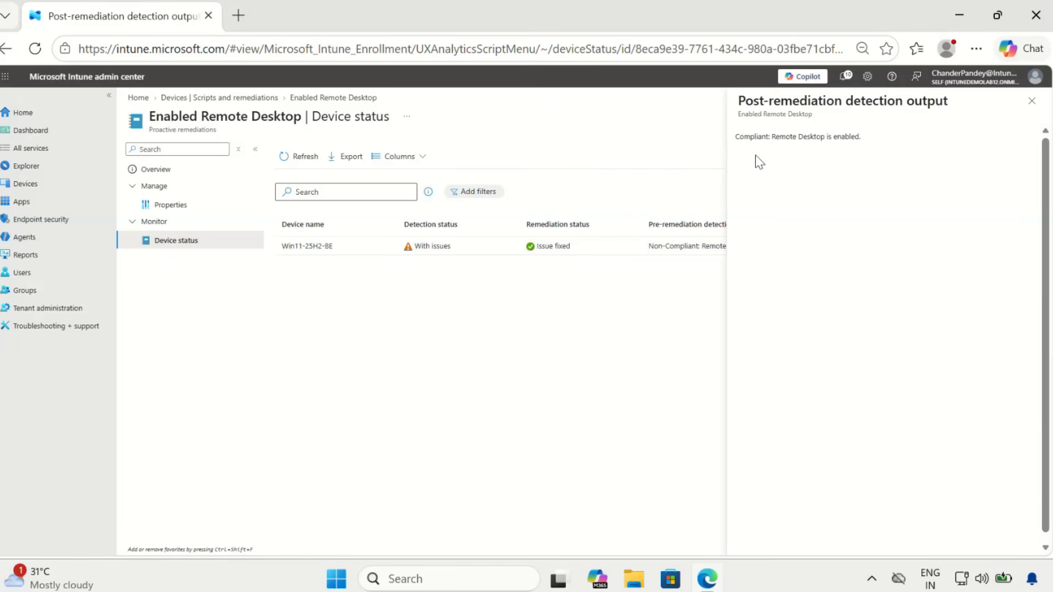
left_click_drag(861, 138, 733, 138)
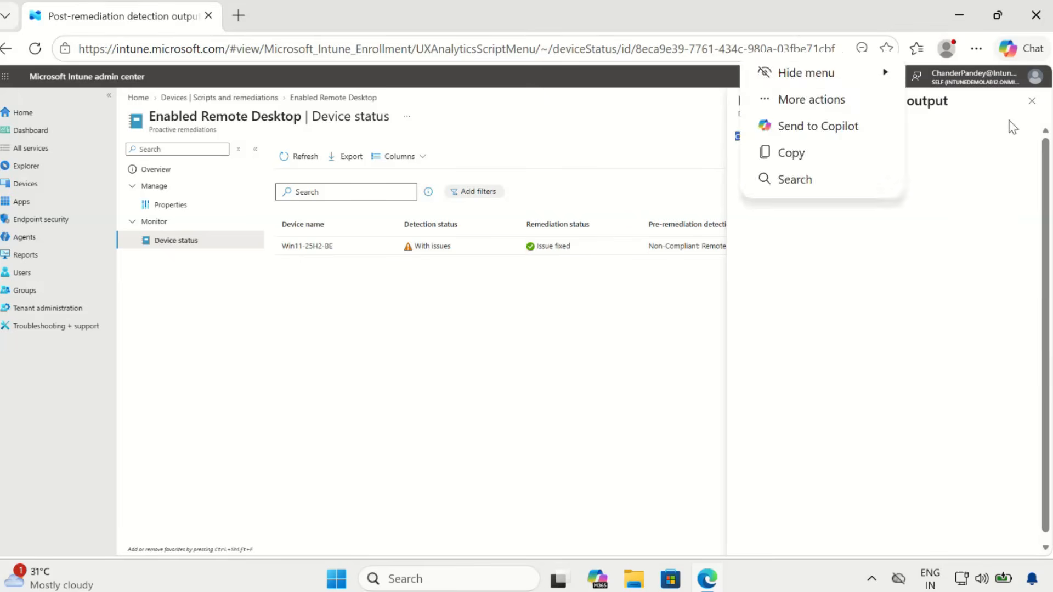
left_click(1031, 101)
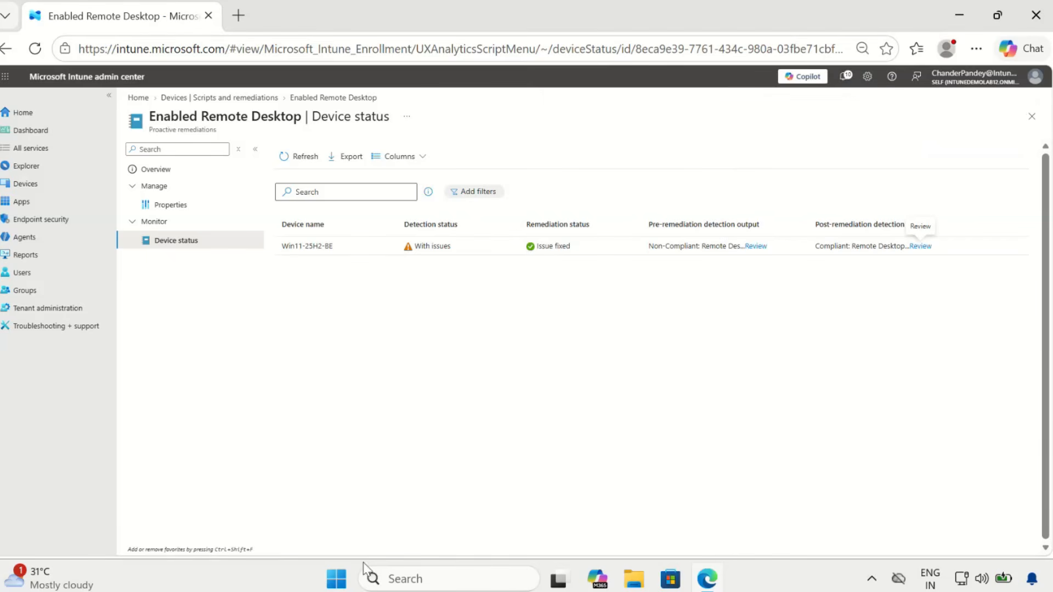
- Check the Remote Desktop state in the Windows Settings system page, and return to the Edge browser
left_click(966, 14)
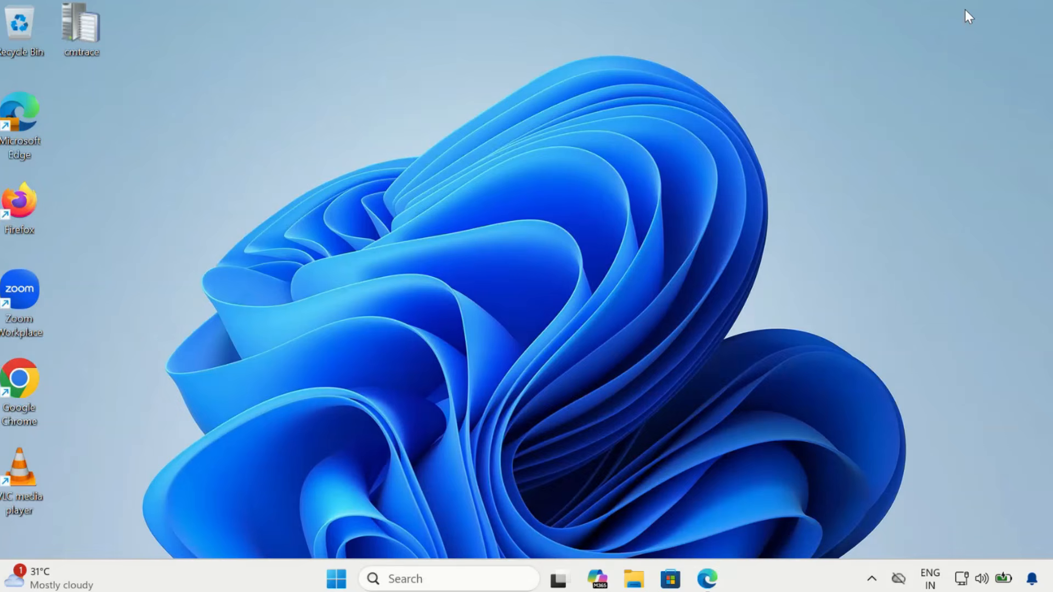
left_click(336, 579)
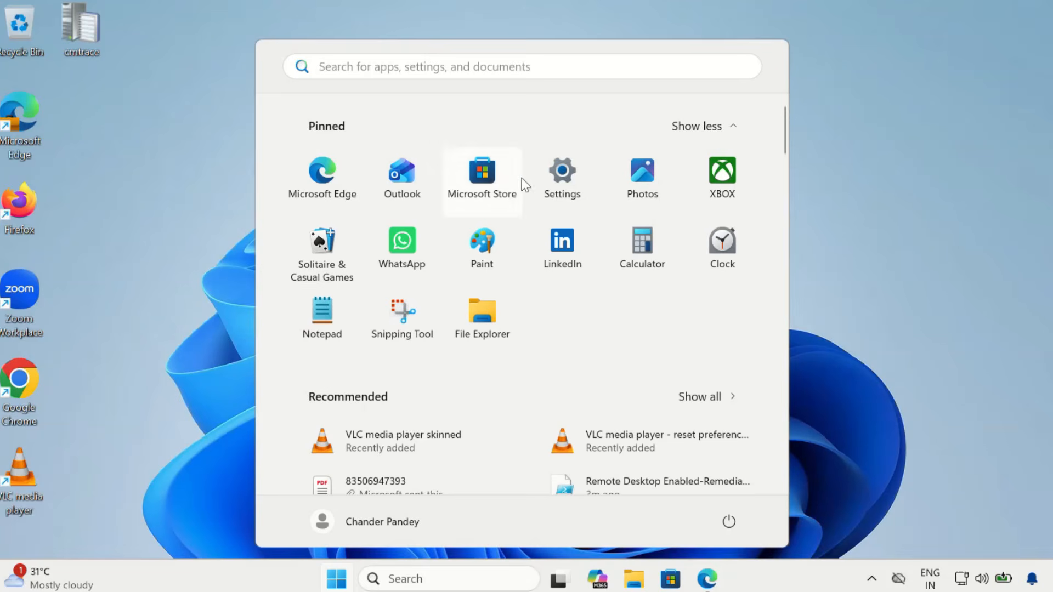
left_click(573, 183)
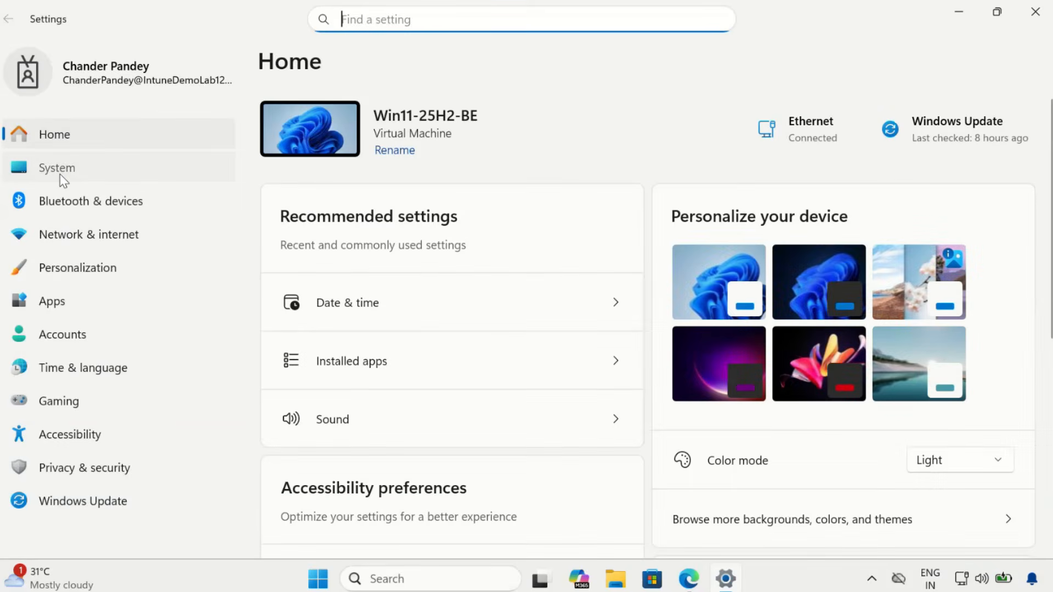
left_click(60, 174)
scroll(495, 361, "down", 10)
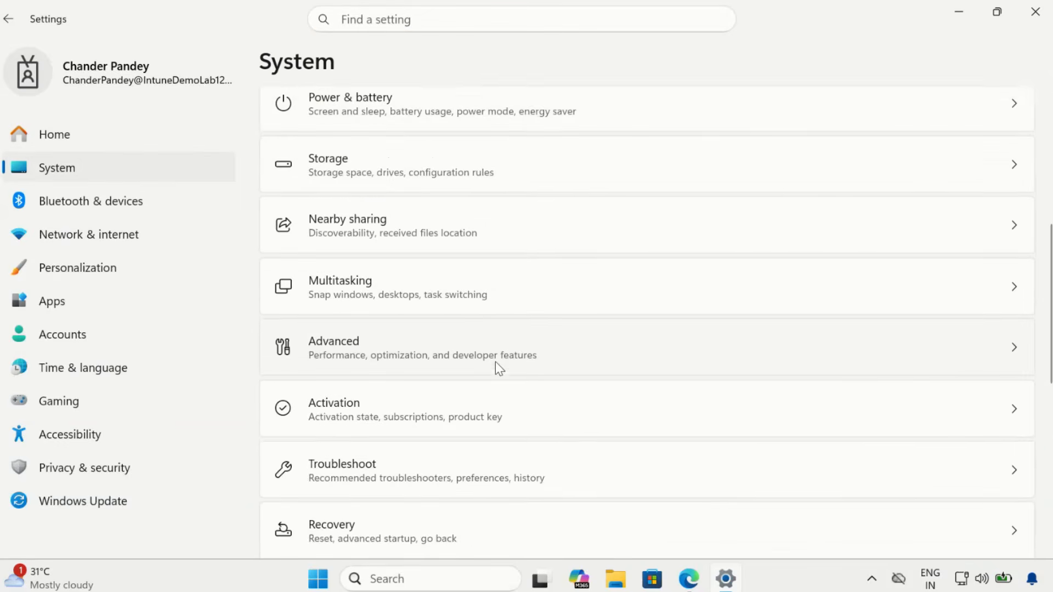
left_click(363, 442)
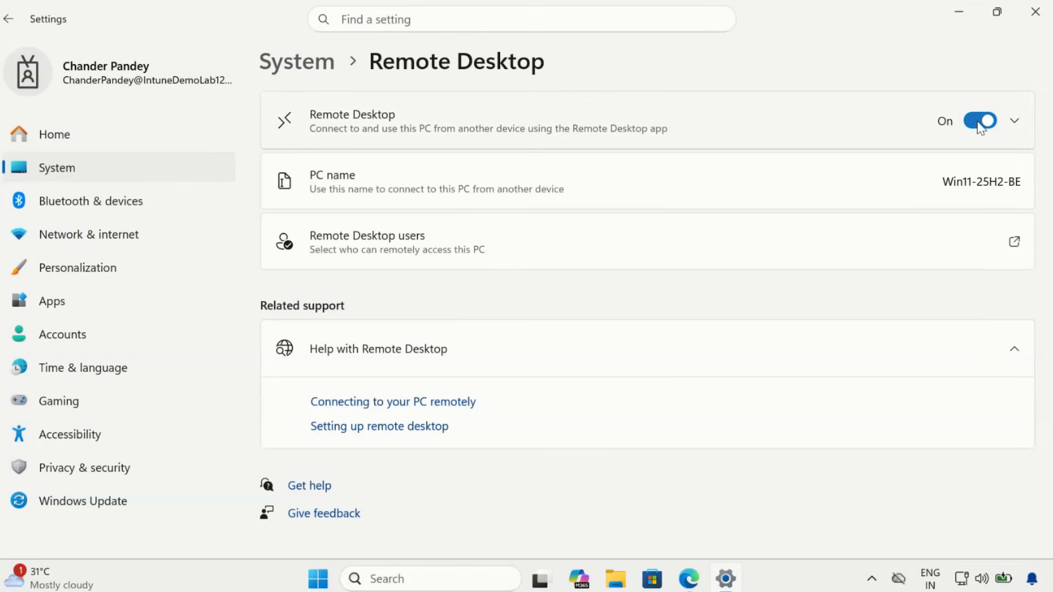
left_click(694, 587)
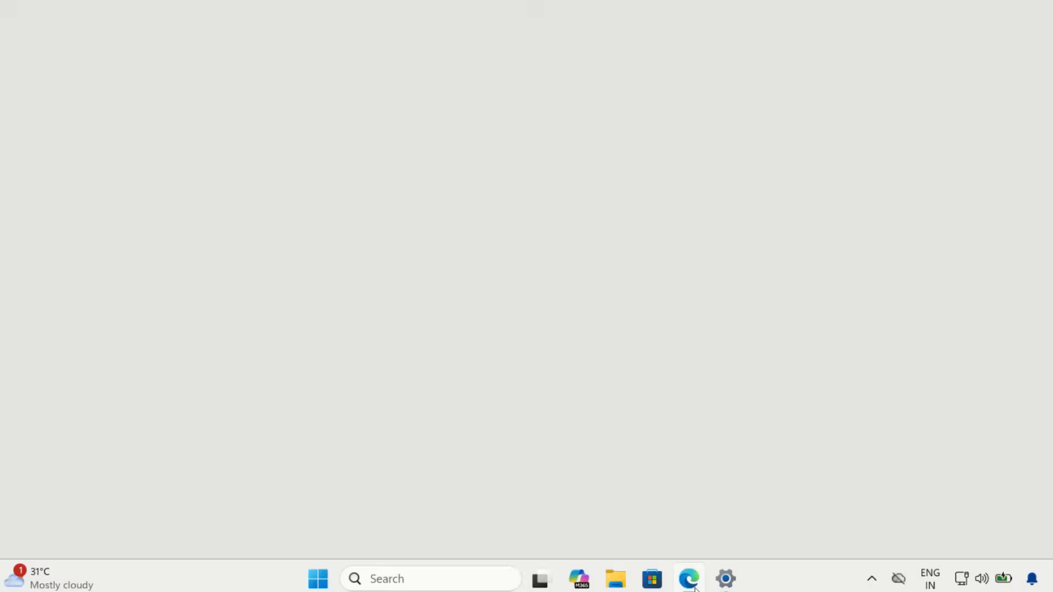